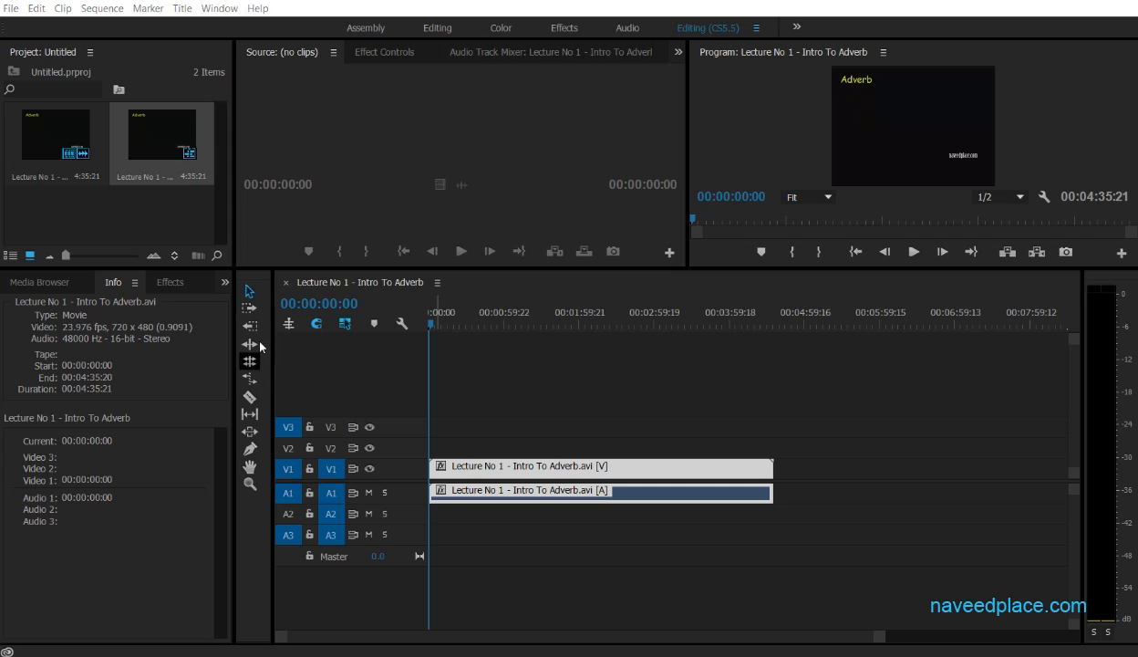
- Use the Selection tool to move the linked lecture clip along V1 and A1 until it starts at about 00:00:08:15
click(250, 292)
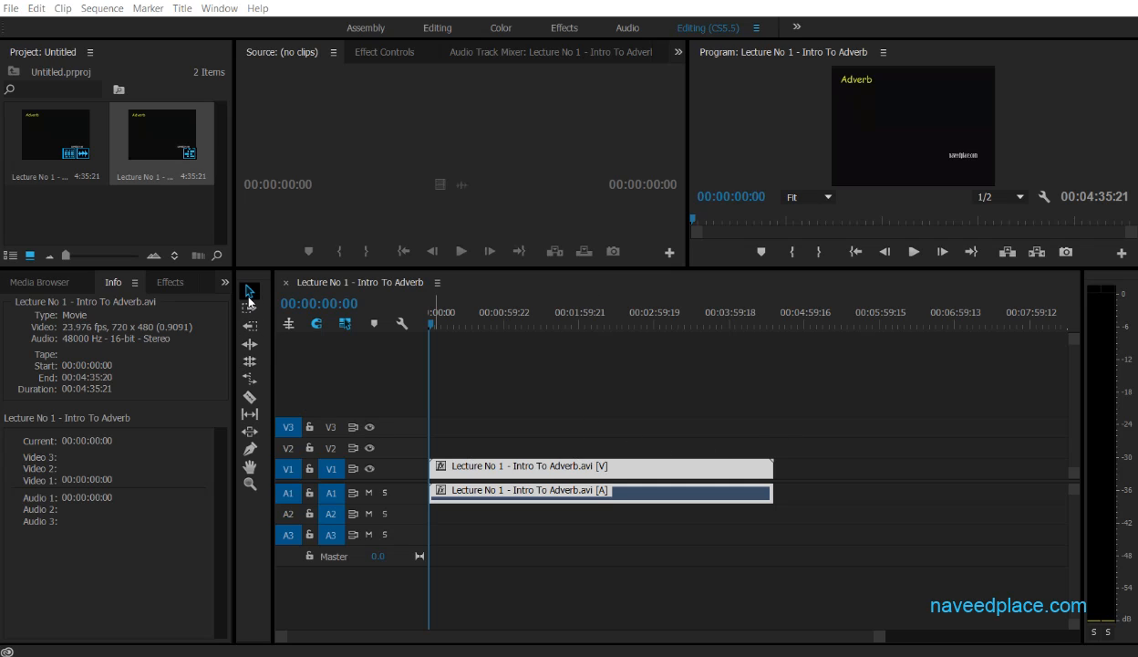
click(250, 293)
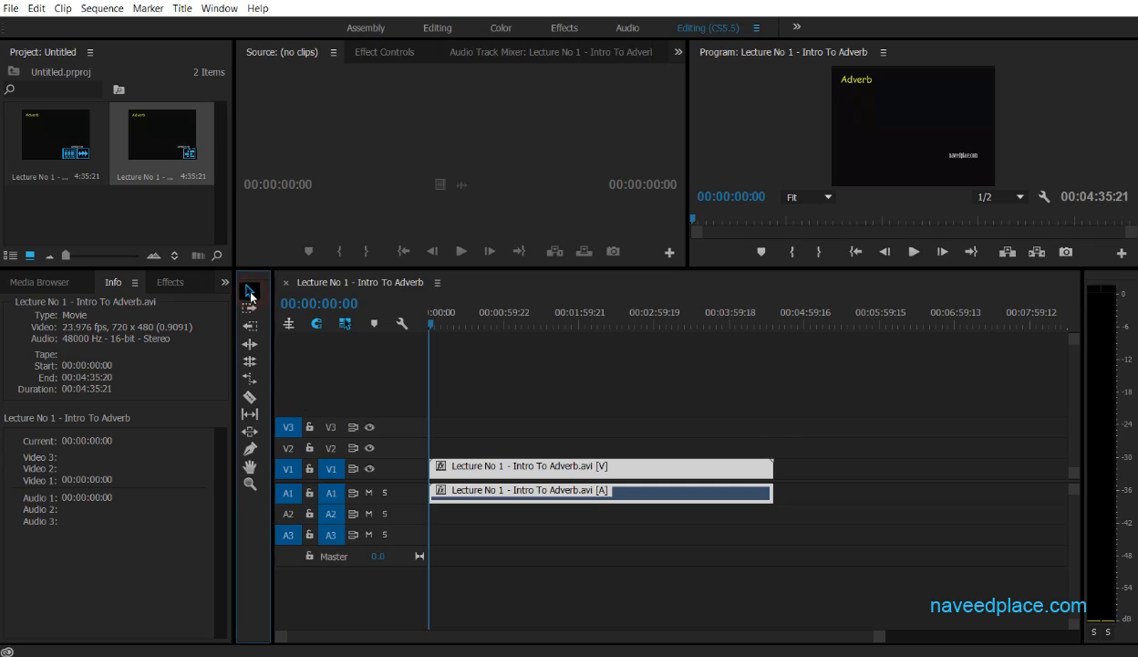
click(671, 468)
click(550, 489)
drag(579, 472, 614, 478)
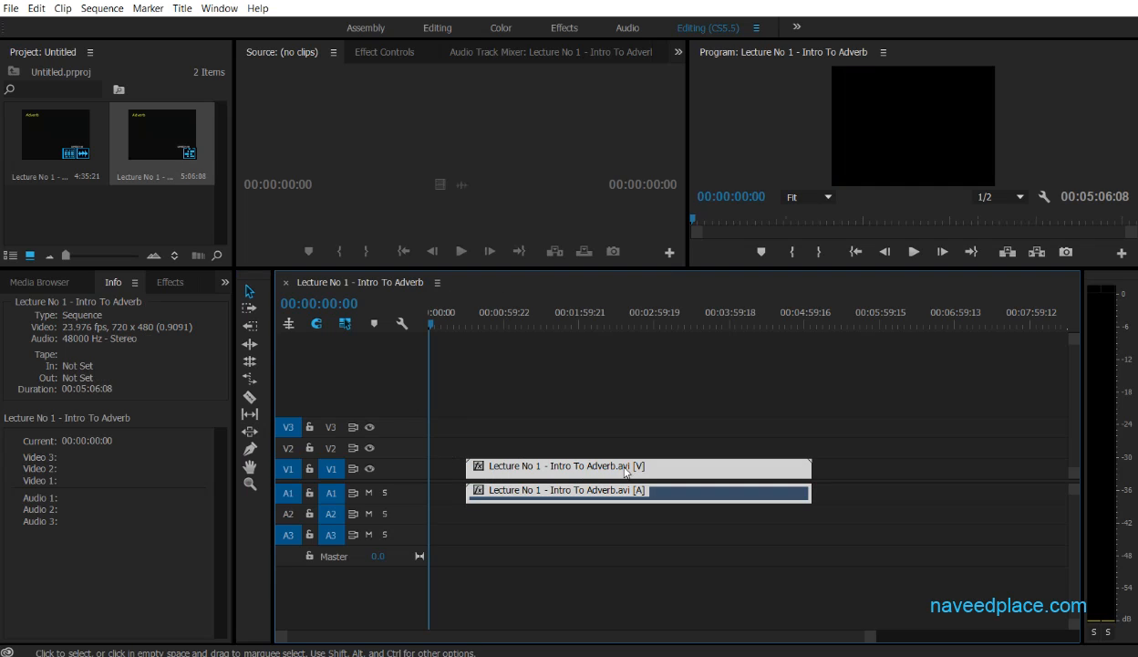
mouse_move(595, 474)
mouse_down()
mouse_move(833, 480)
mouse_move(568, 483)
mouse_move(994, 485)
mouse_move(573, 485)
mouse_move(583, 485)
mouse_up()
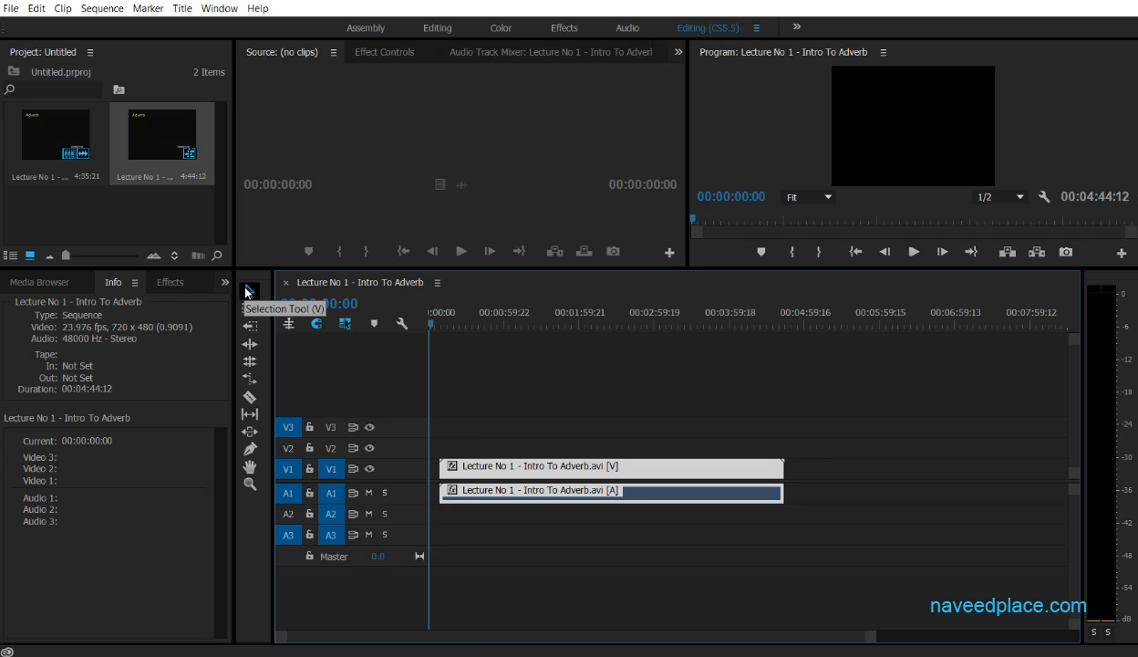
- Import the image 20161231-192507.JPG from the "In UrduAndHindi with editing" folder into the project
double_click(134, 205)
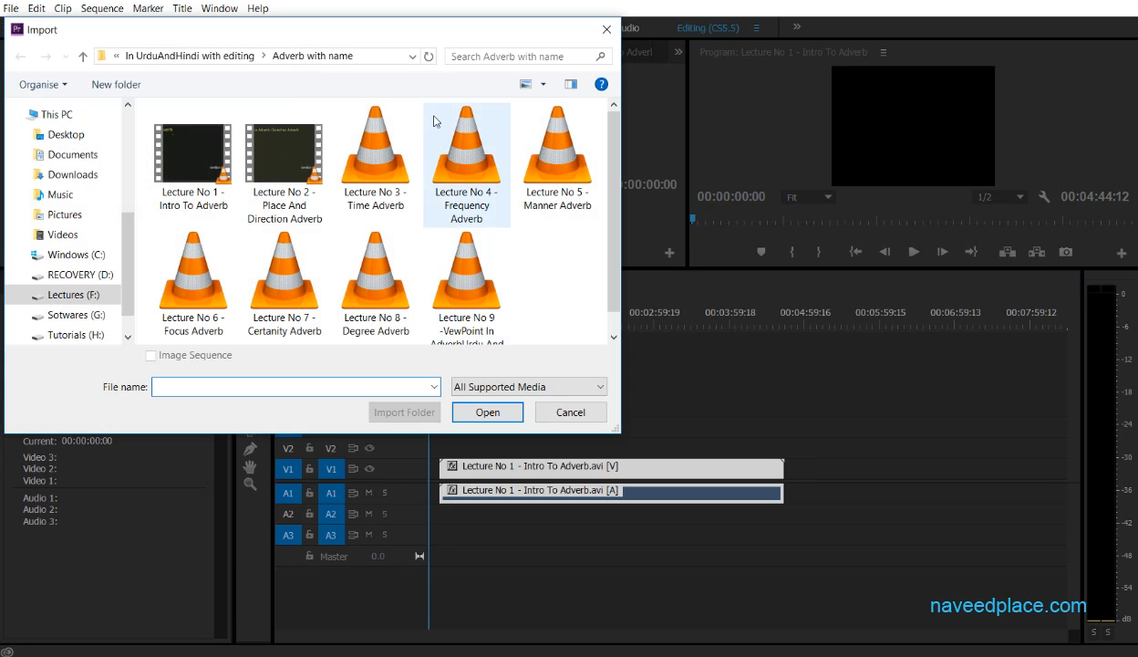
click(195, 58)
drag(605, 140, 610, 277)
drag(609, 196, 599, 318)
click(518, 323)
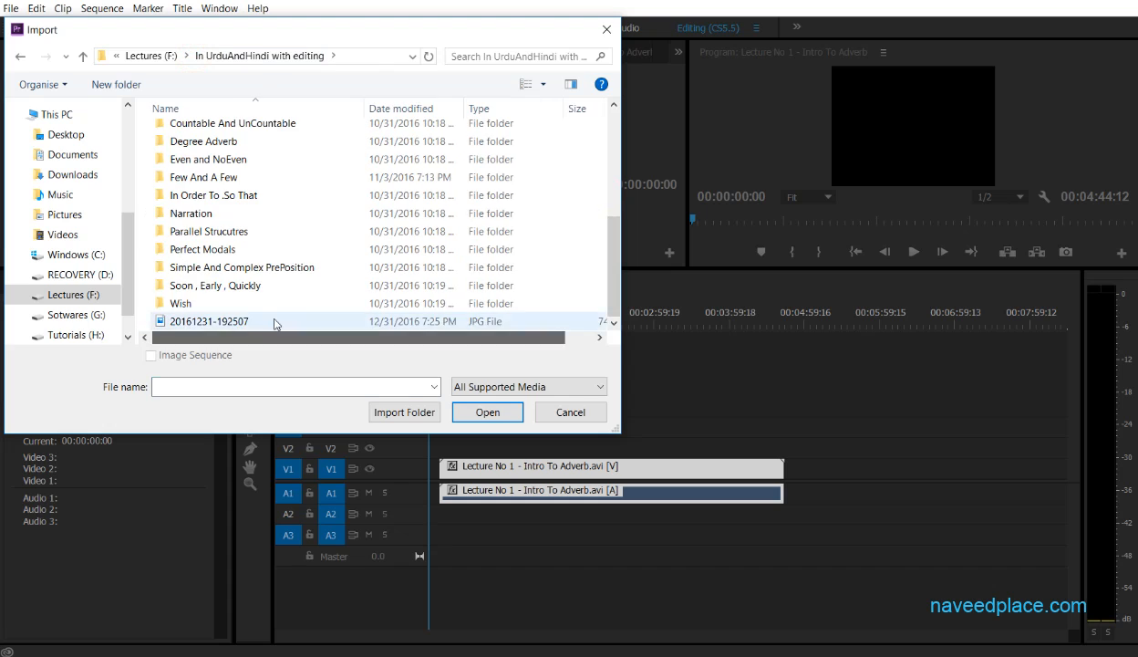
double_click(275, 323)
- Place 20161231-192507.JPG on V2 at the lecture clip's start and extend it to the lecture clip's end
drag(46, 196, 440, 448)
mouse_move(430, 325)
mouse_down()
mouse_move(447, 329)
mouse_move(417, 315)
mouse_up()
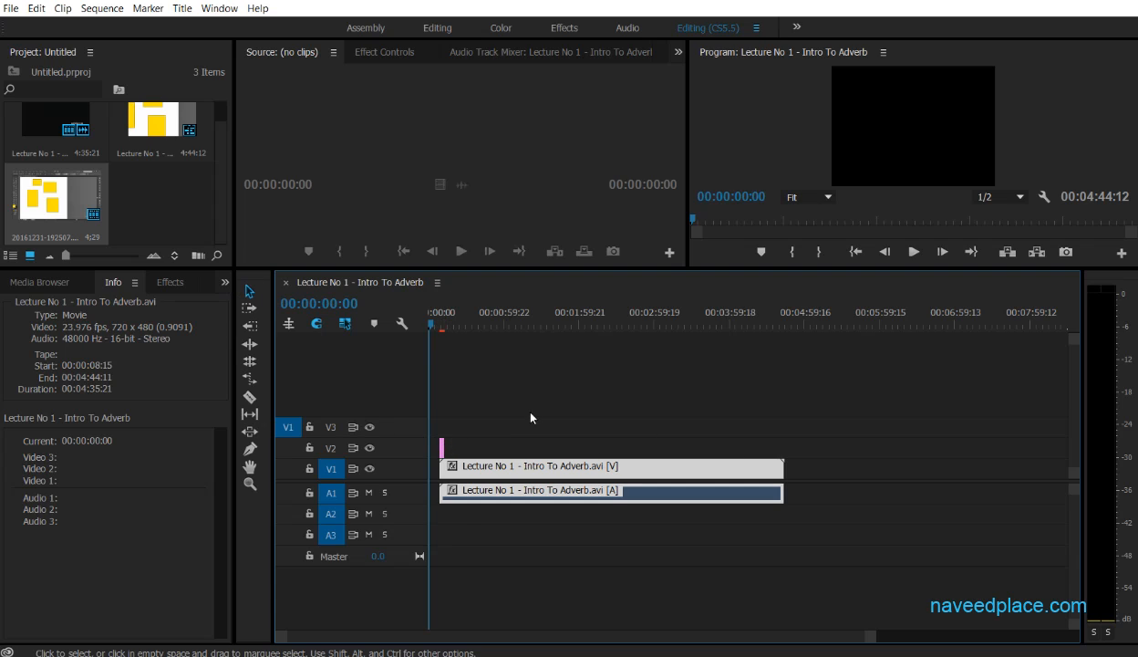
click(250, 299)
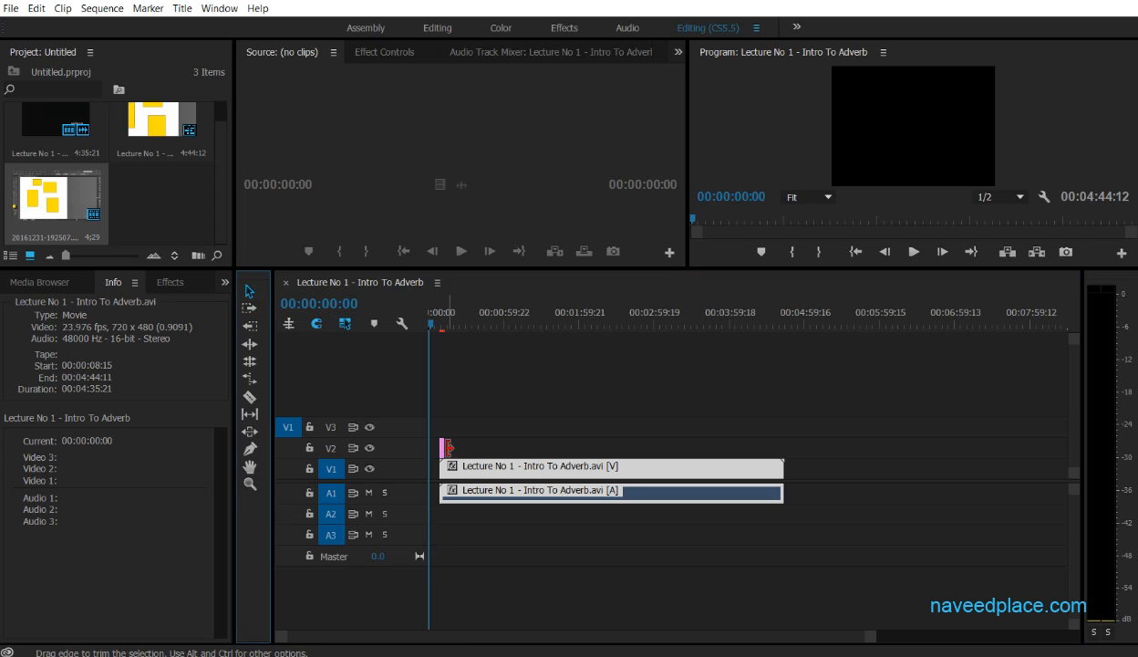
drag(447, 447, 784, 464)
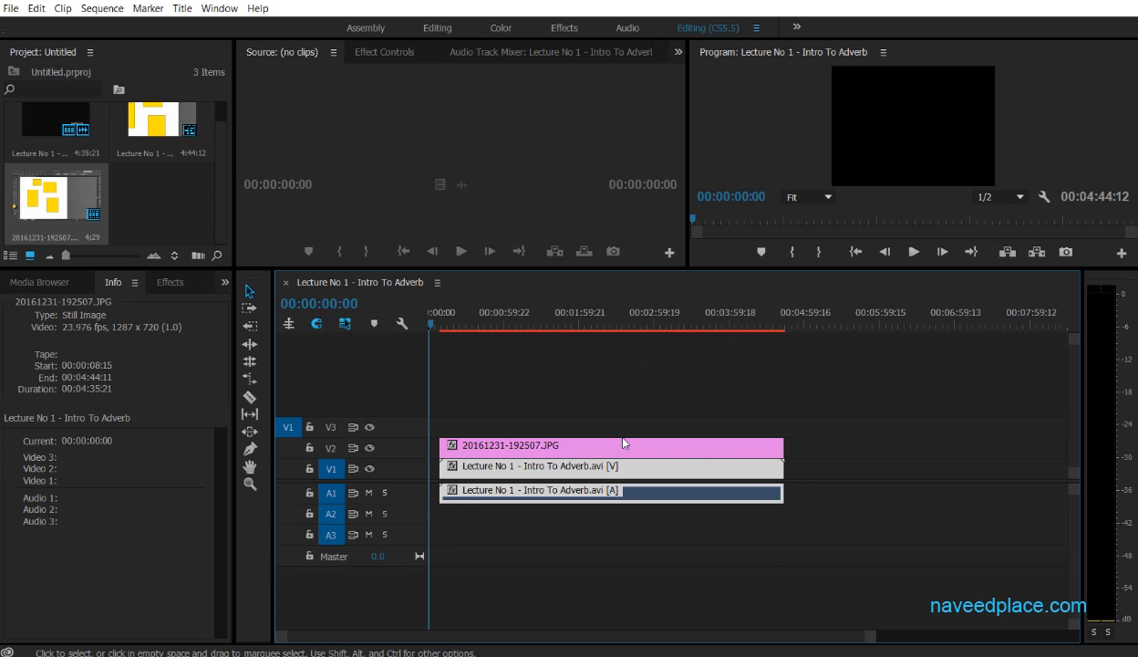
click(546, 321)
drag(675, 324, 774, 326)
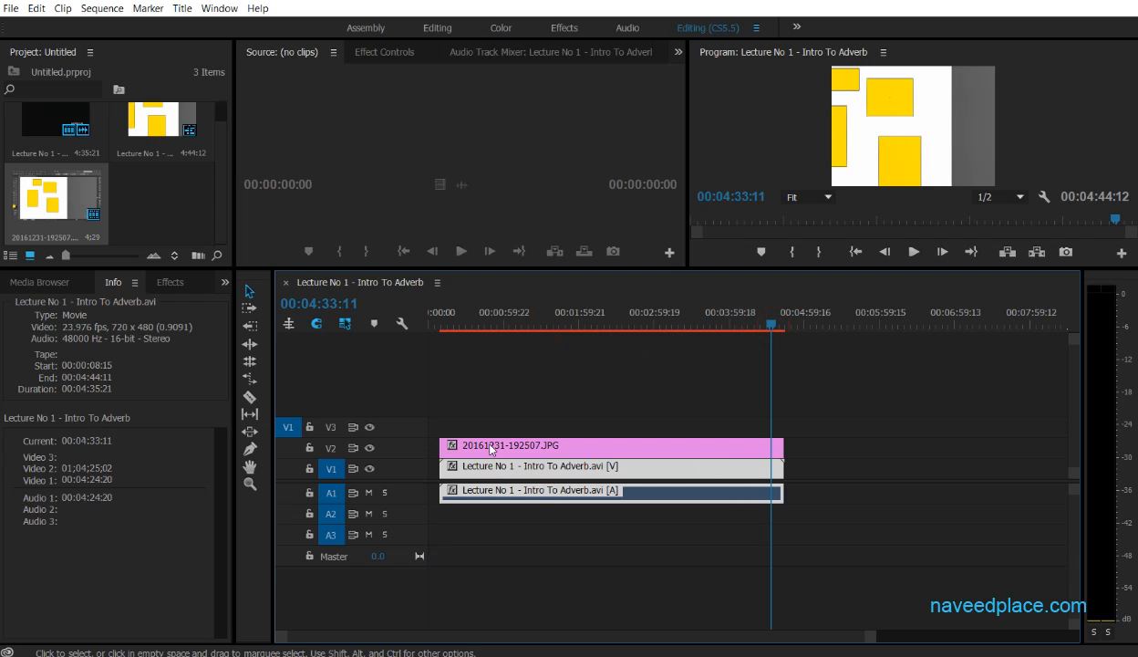
- Undo the image clip's extension and stretch its end edge again to match the end of the lecture clip
key(ctrl+z)
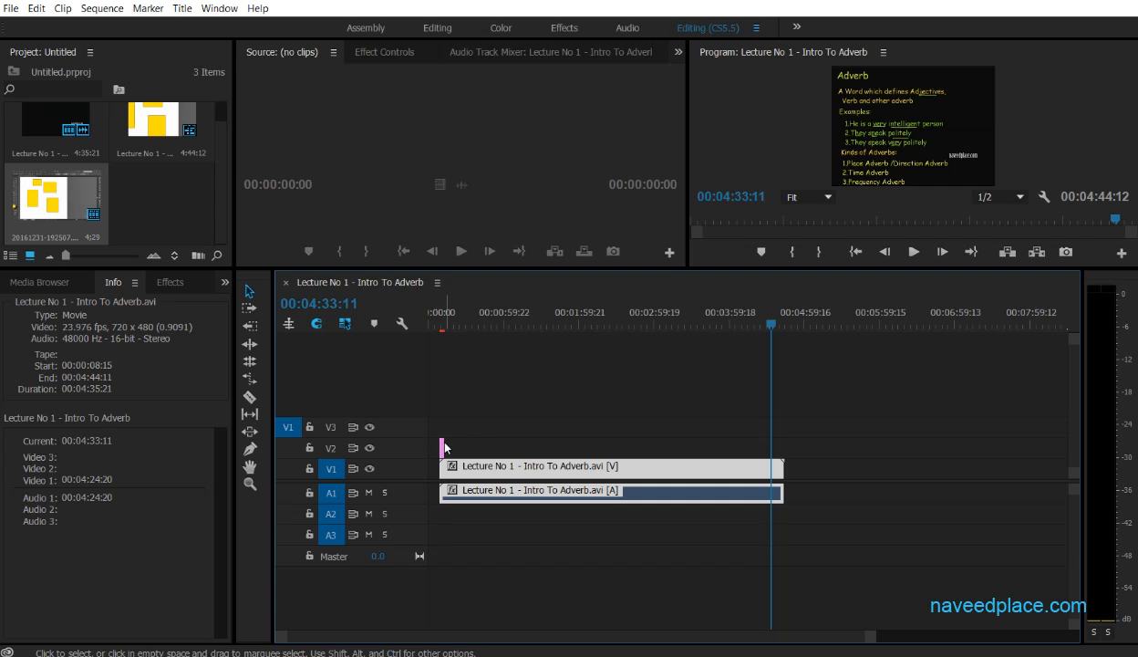
key(ctrl+s)
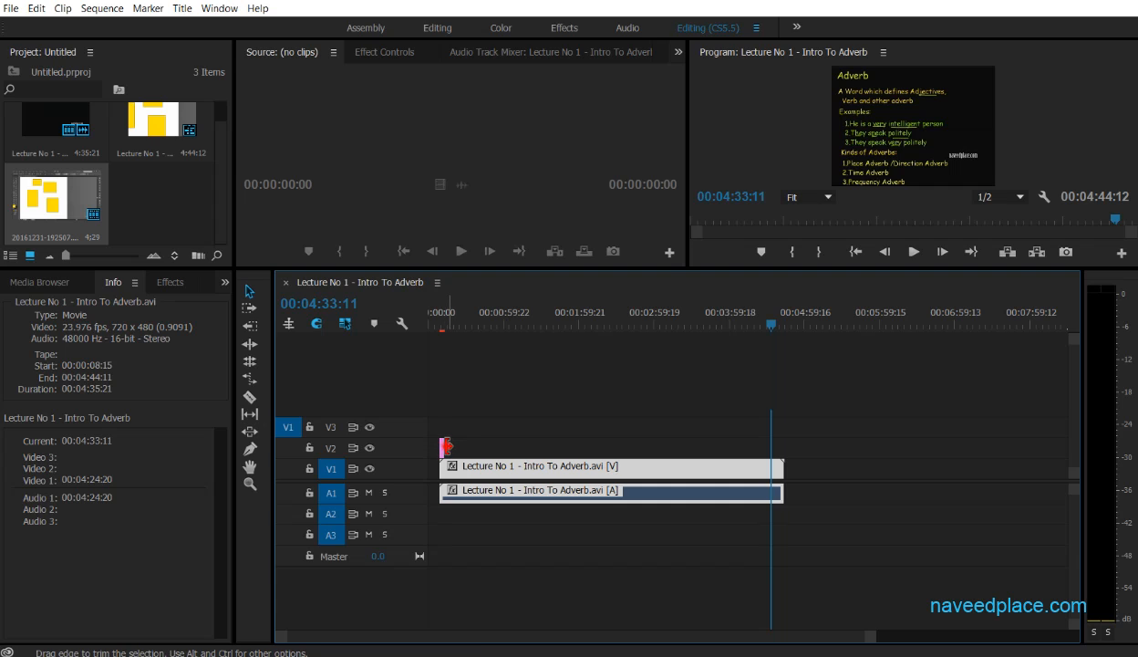
drag(446, 447, 782, 447)
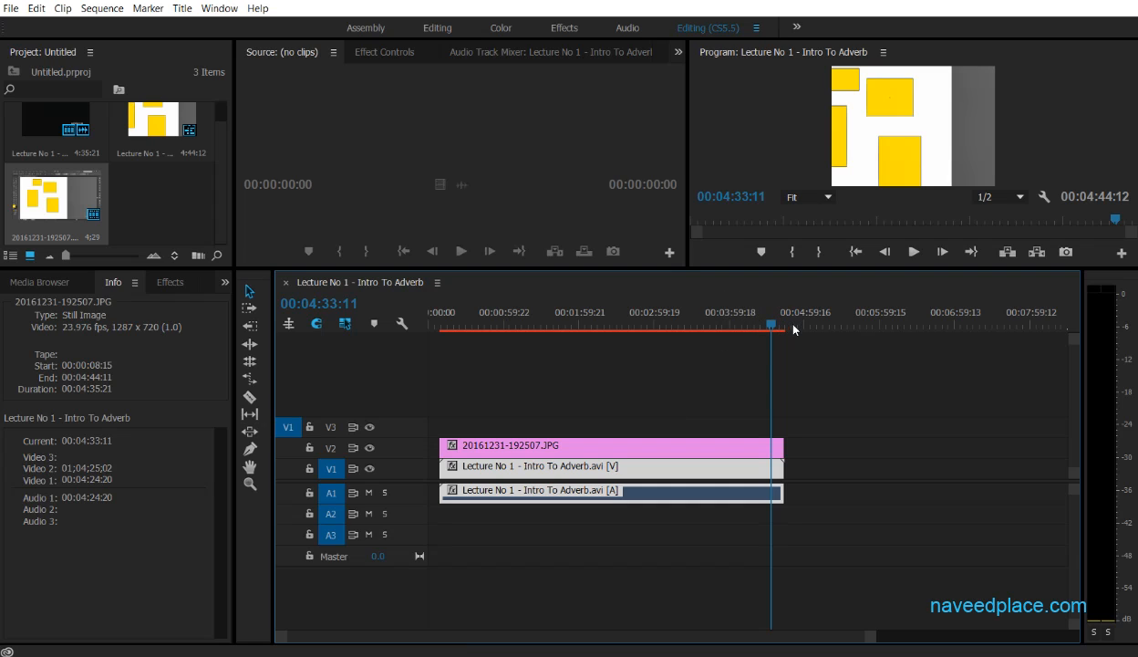
- Delete the image clip 20161231-192507.JPG from V2
click(673, 453)
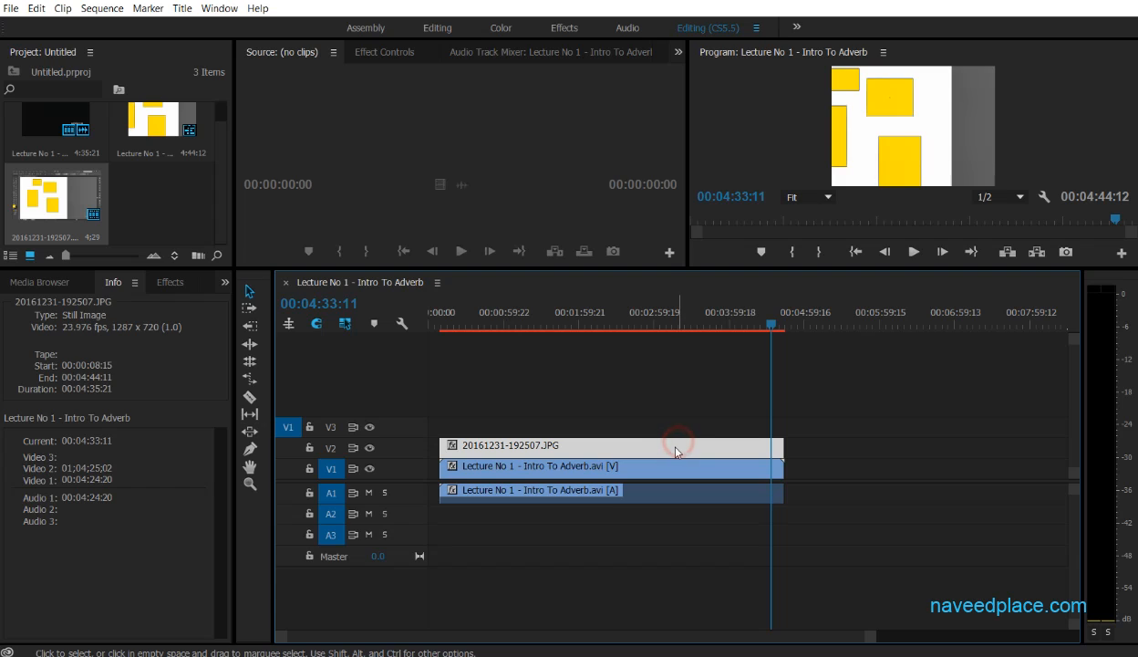
key(Delete)
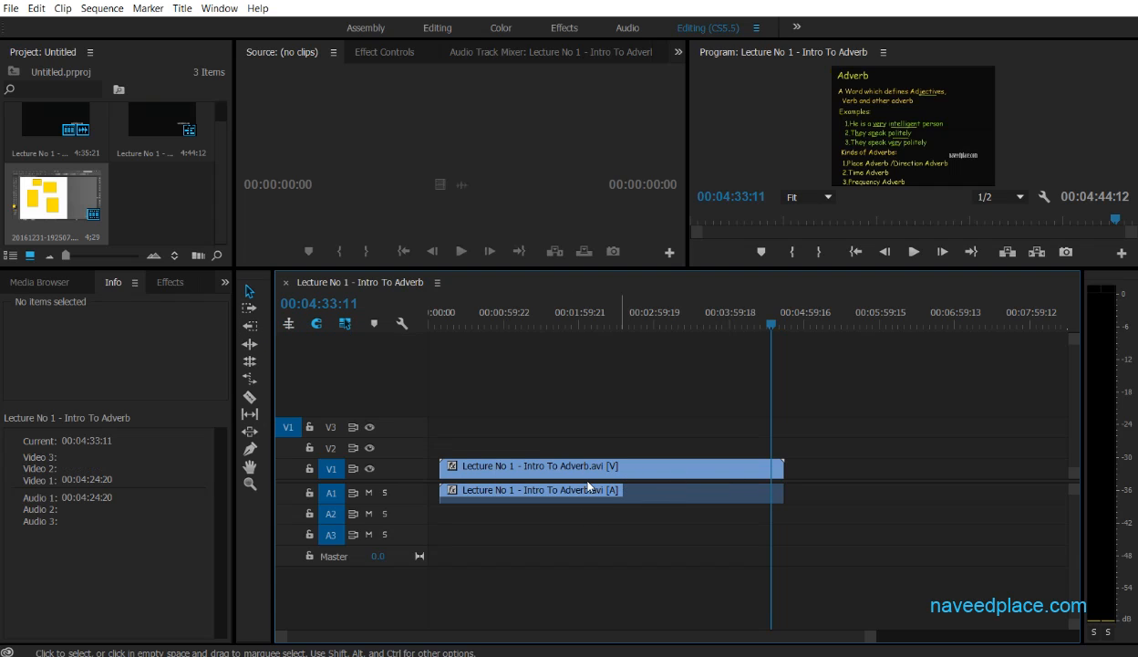
- Move the lecture clip to about 00:01:28:02 and shift it to about 00:01:30:17 with the Track Select Backward tool
drag(551, 474, 665, 473)
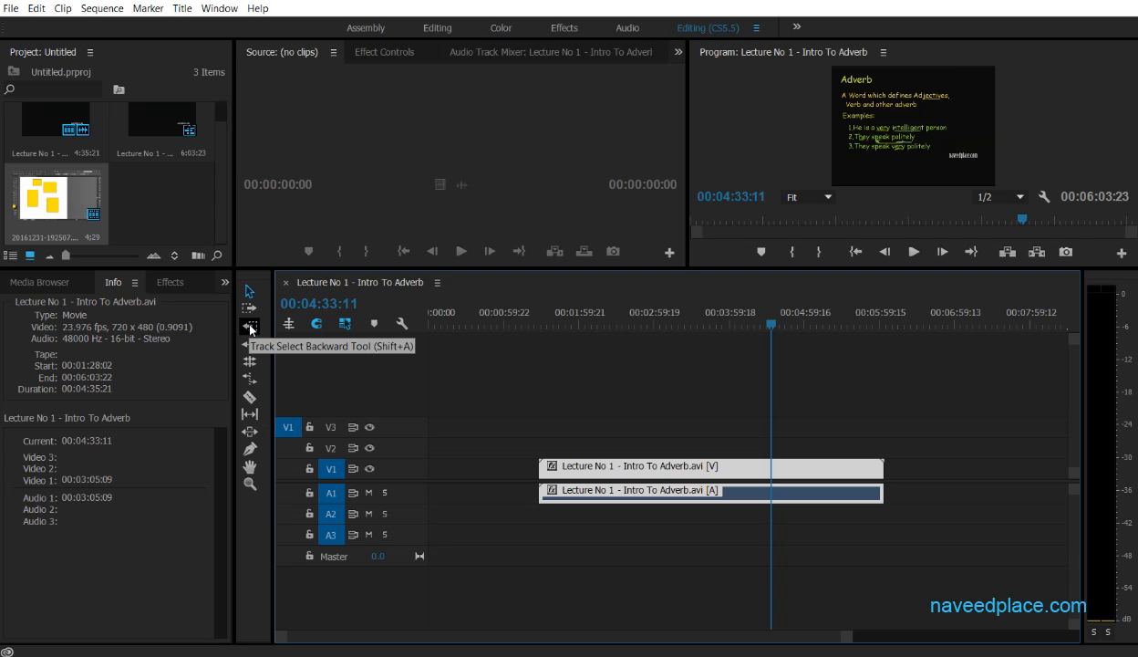
click(250, 326)
drag(912, 471, 976, 472)
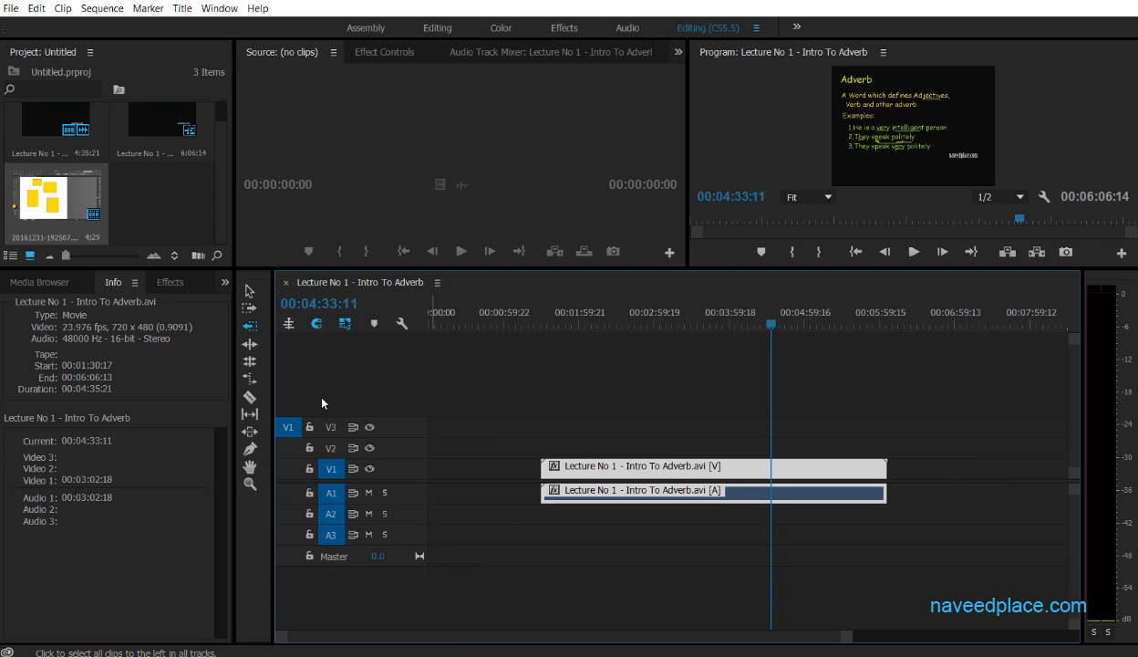
- Deselect the lecture clip and use the Track Select Forward tool to move it to start at about 00:00:55:15
click(248, 326)
click(506, 469)
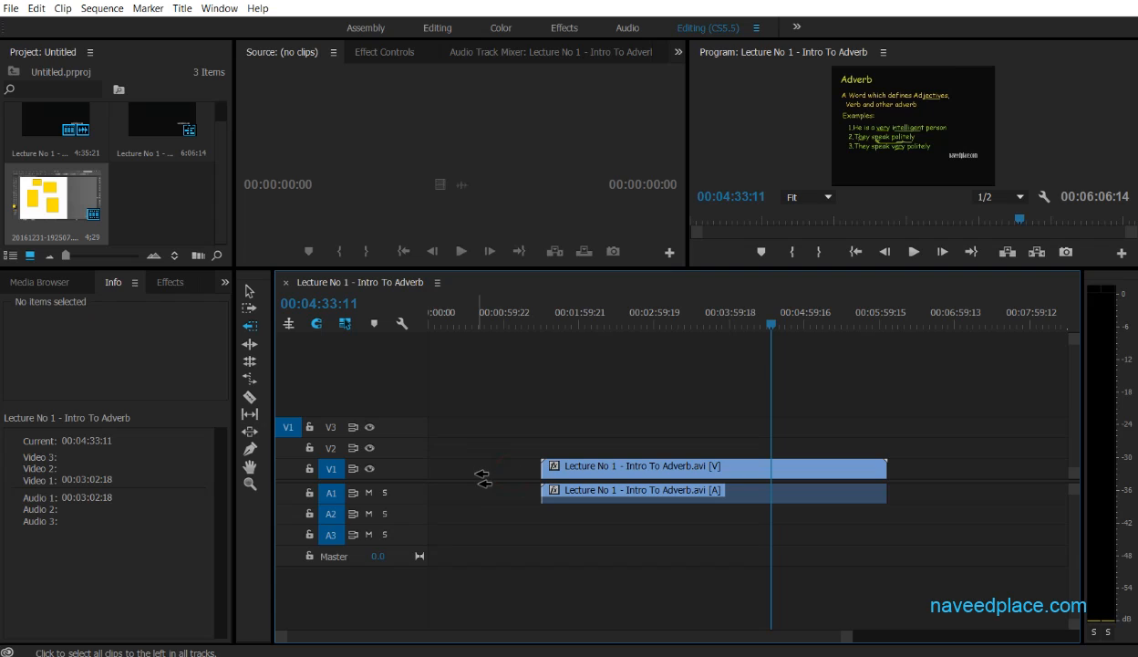
click(250, 327)
click(249, 310)
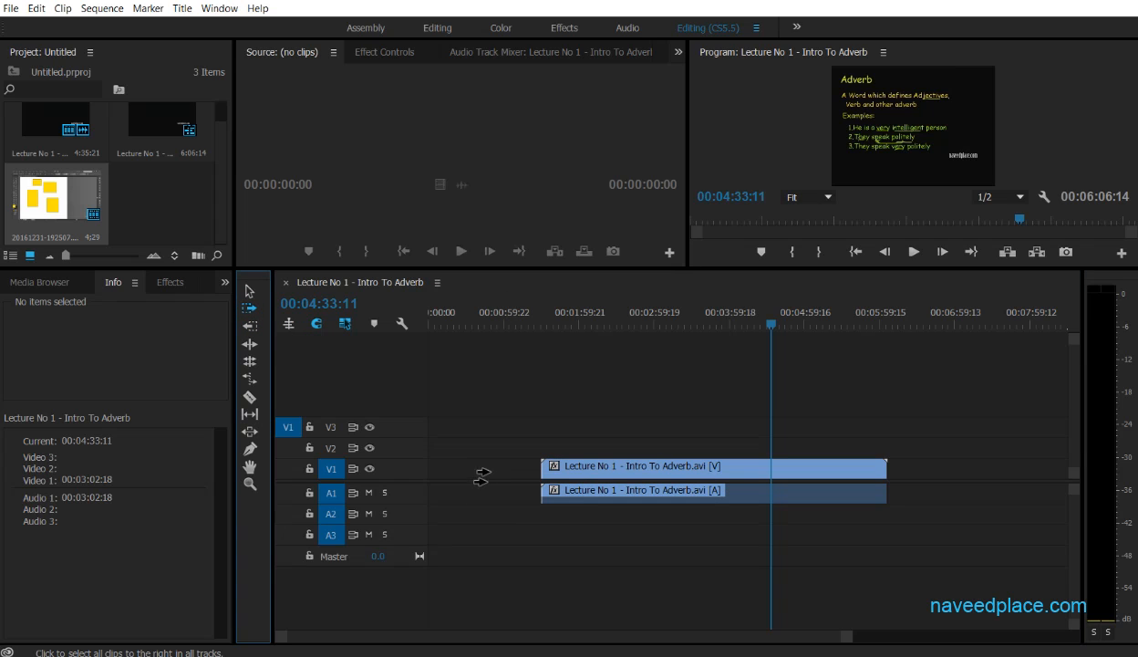
drag(504, 465, 456, 472)
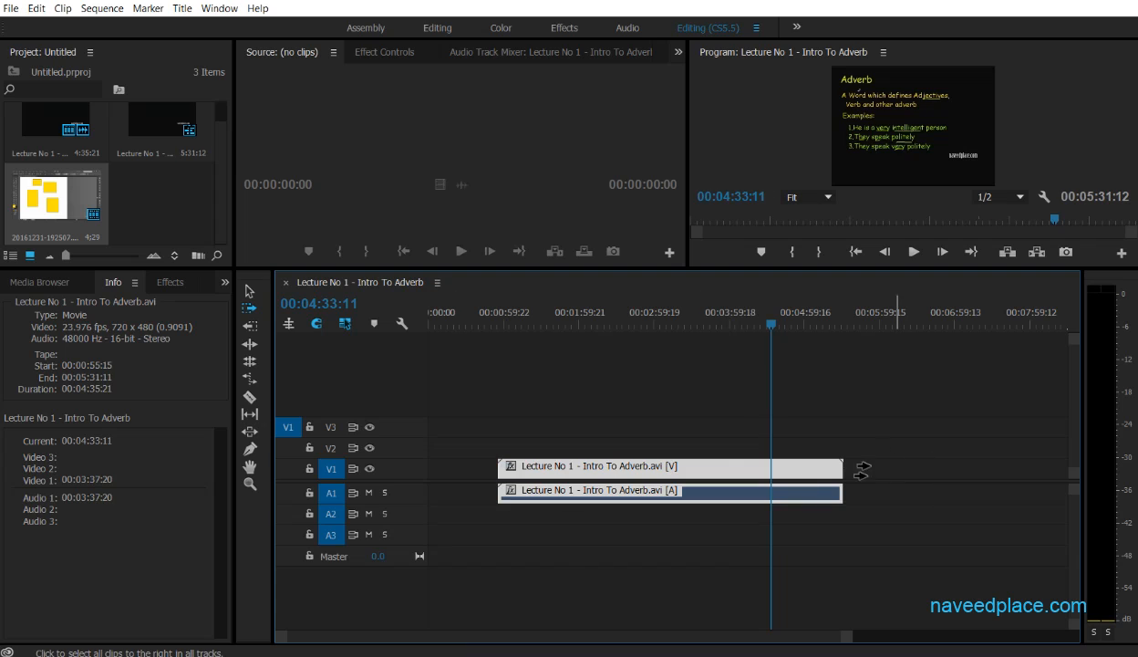
key(ctrl+s)
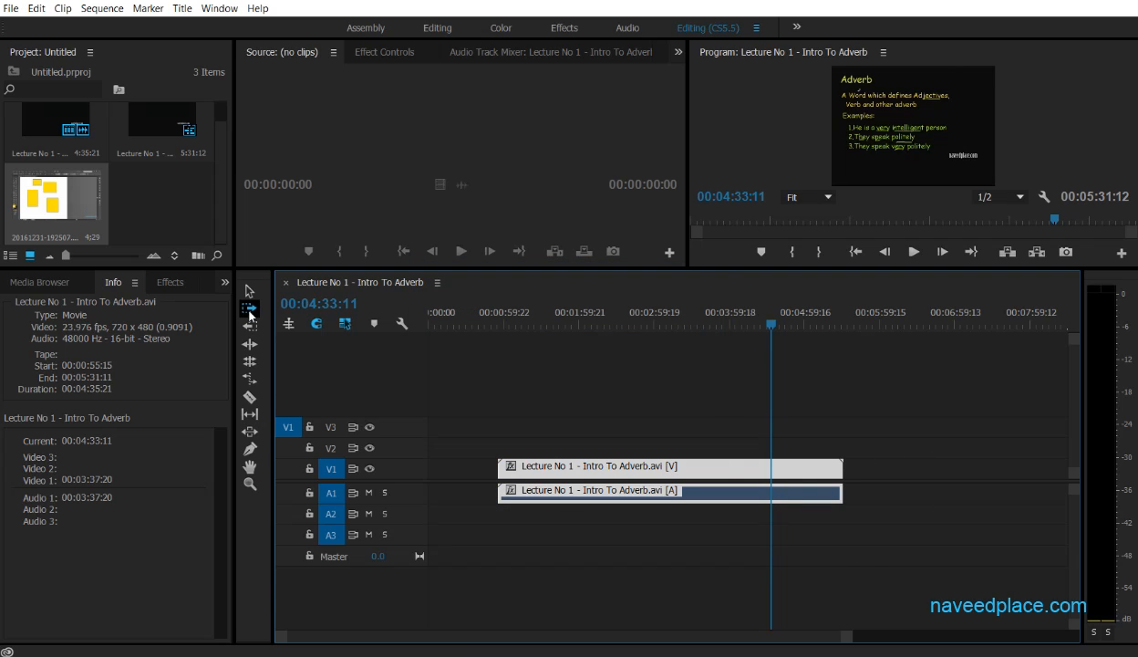
- Shift the lecture clip to about 00:00:32:11 with the Track Select Backward tool and place the playhead at 00:01:52:14
click(880, 465)
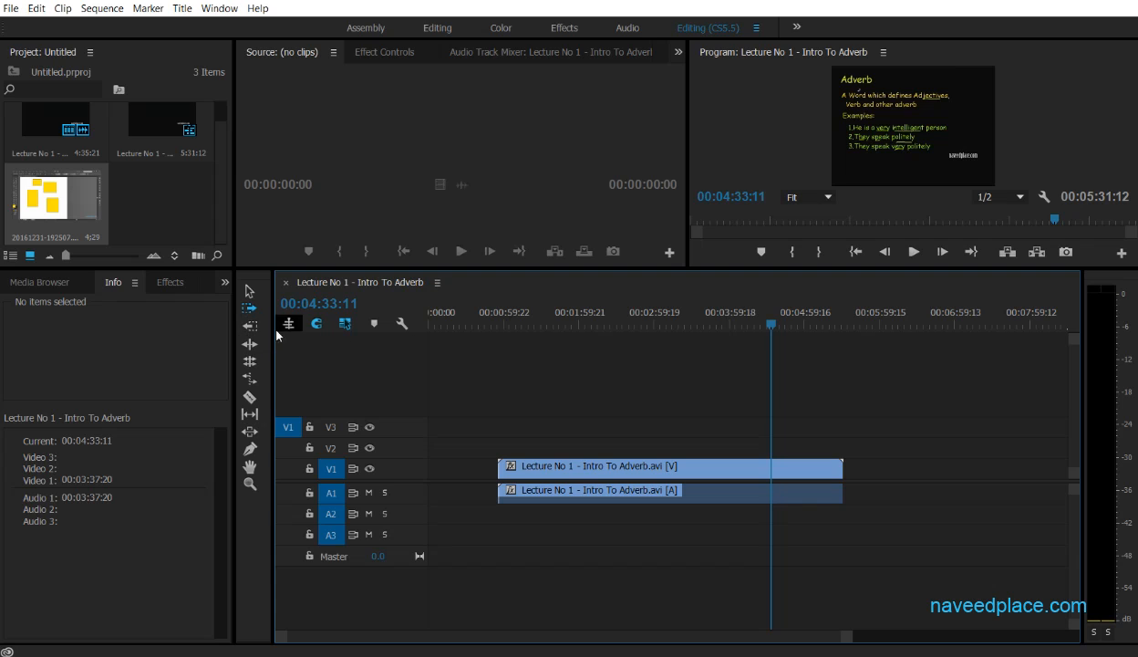
click(249, 326)
drag(876, 477, 818, 468)
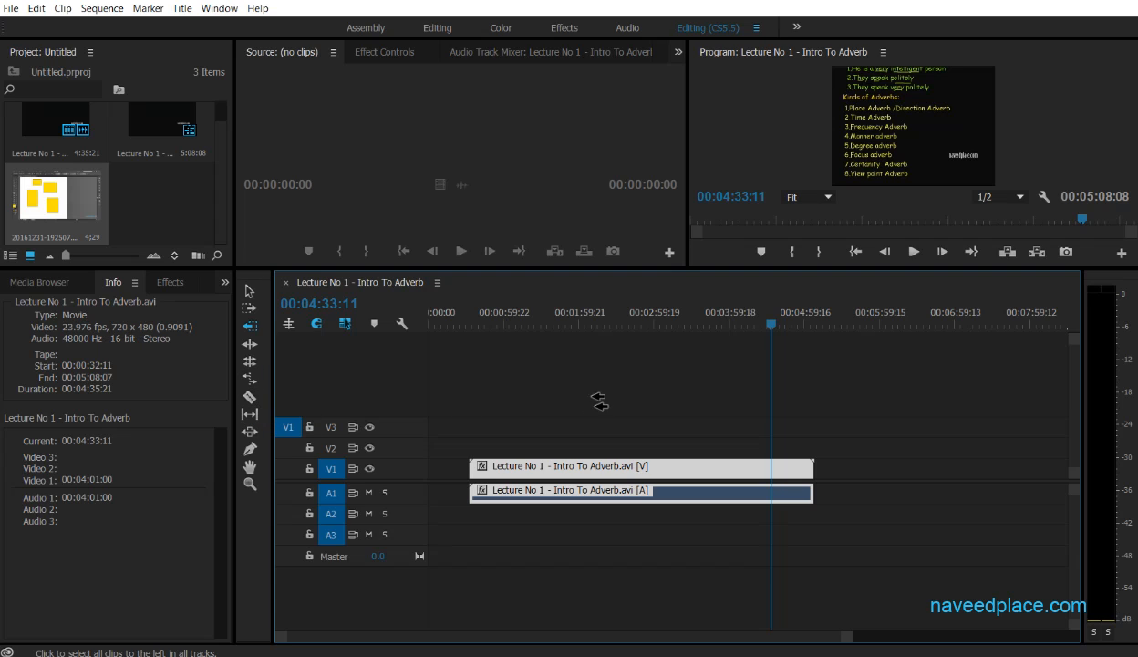
click(570, 317)
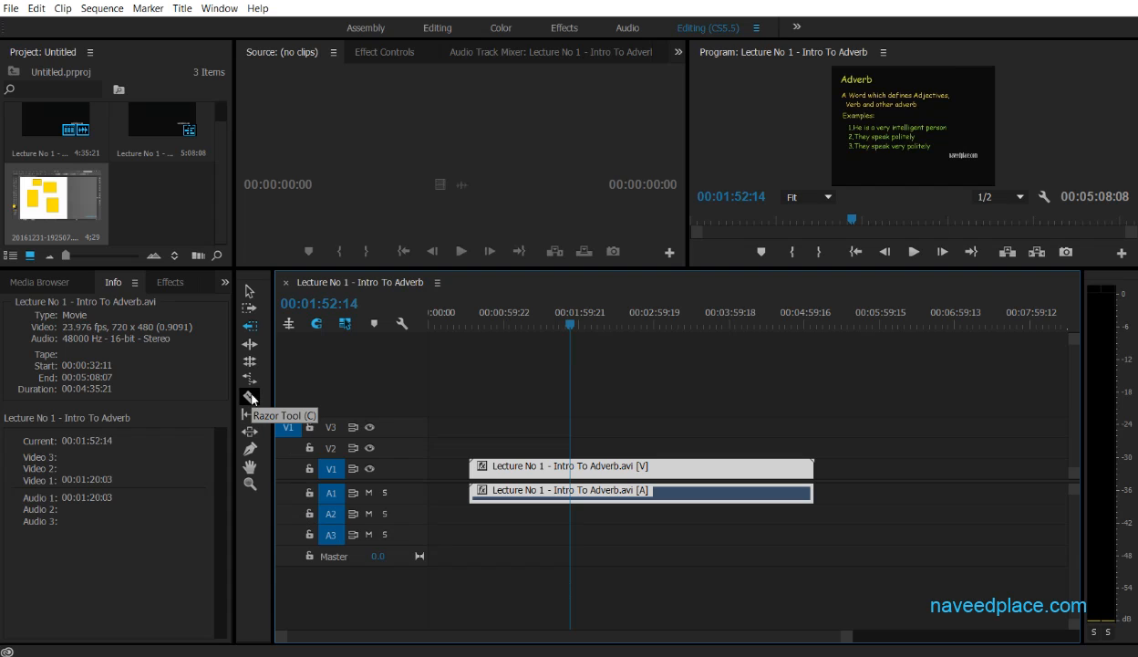
- Try splitting the lecture clip at about 00:03:06:02 with the Razor tool and moving its second part to about 00:04:34:04
click(250, 397)
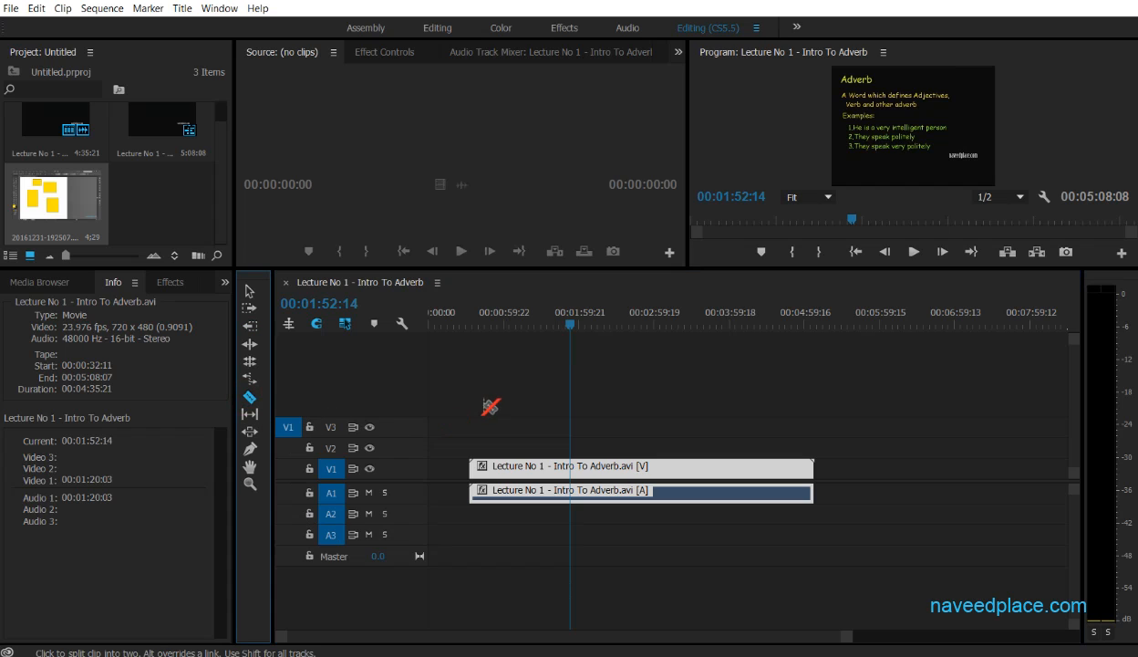
click(662, 467)
click(249, 291)
drag(726, 467, 837, 478)
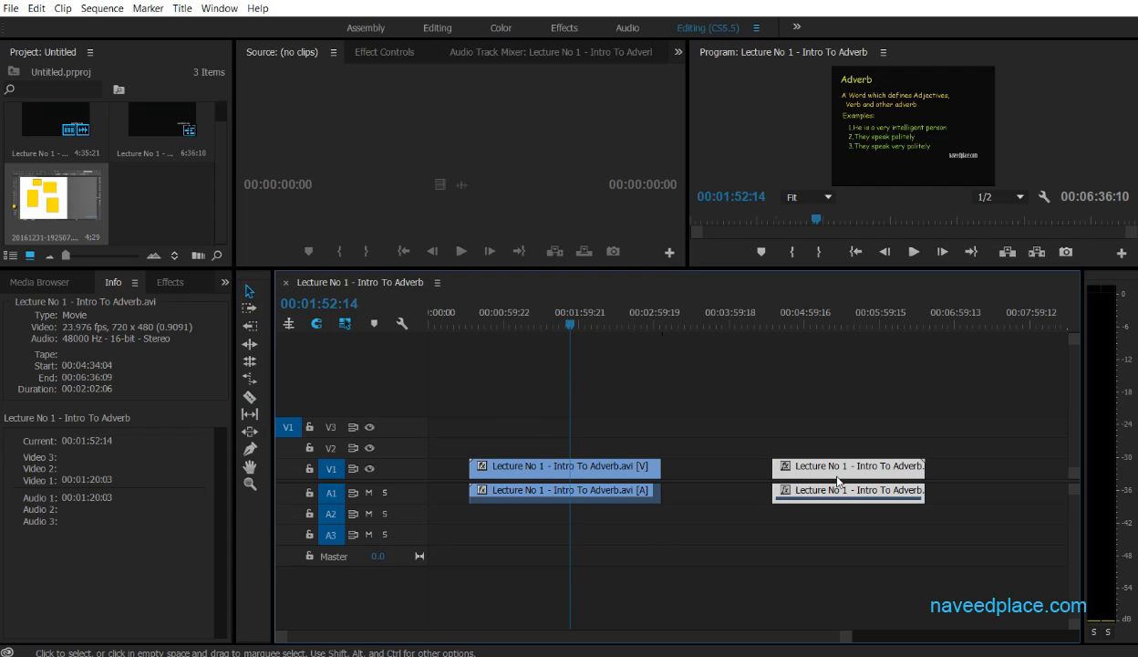
key(ctrl+z)
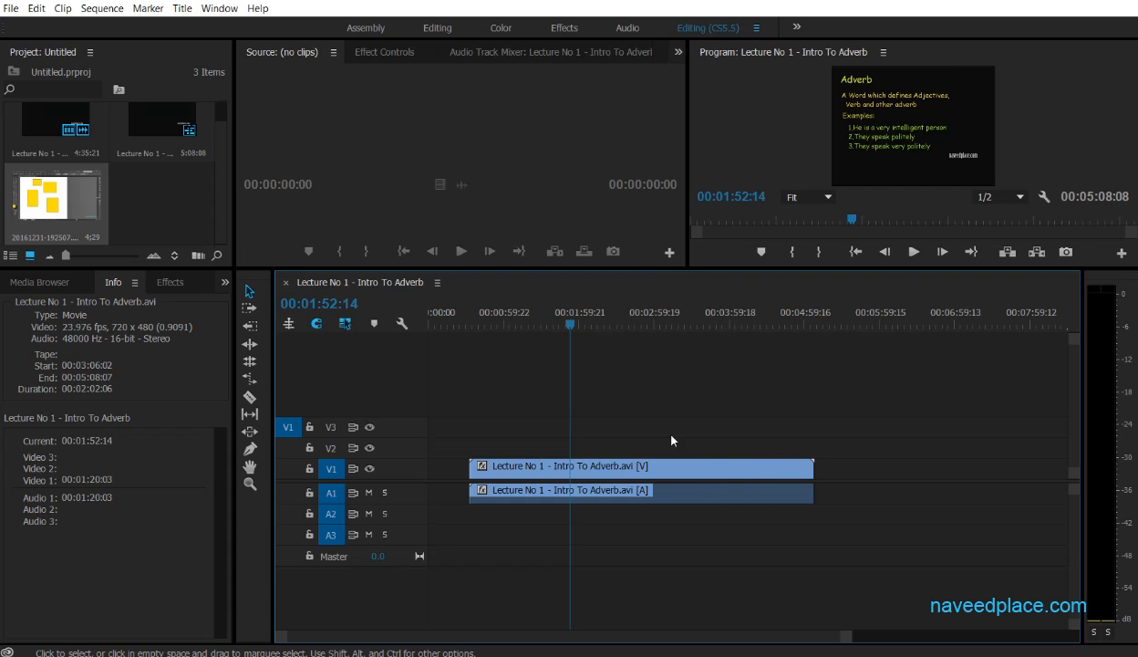
- Split the lecture clip at about 00:03:01:10 with the Razor tool and move the second part to about 00:04:45:09
click(249, 399)
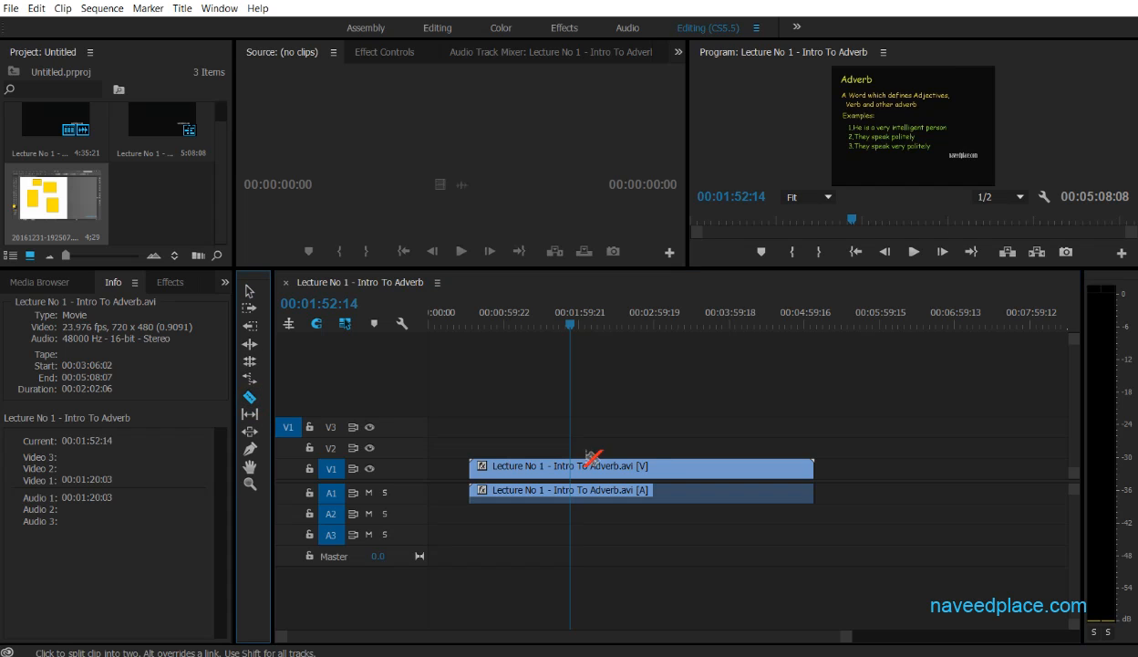
click(656, 467)
click(249, 290)
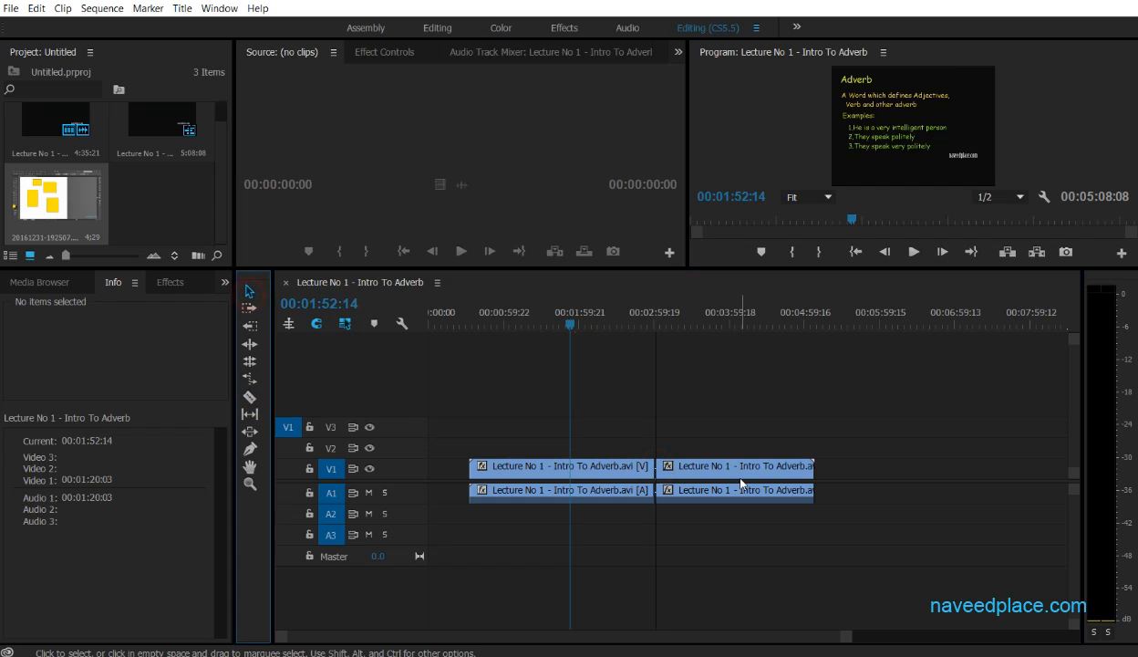
click(739, 474)
drag(828, 482, 871, 484)
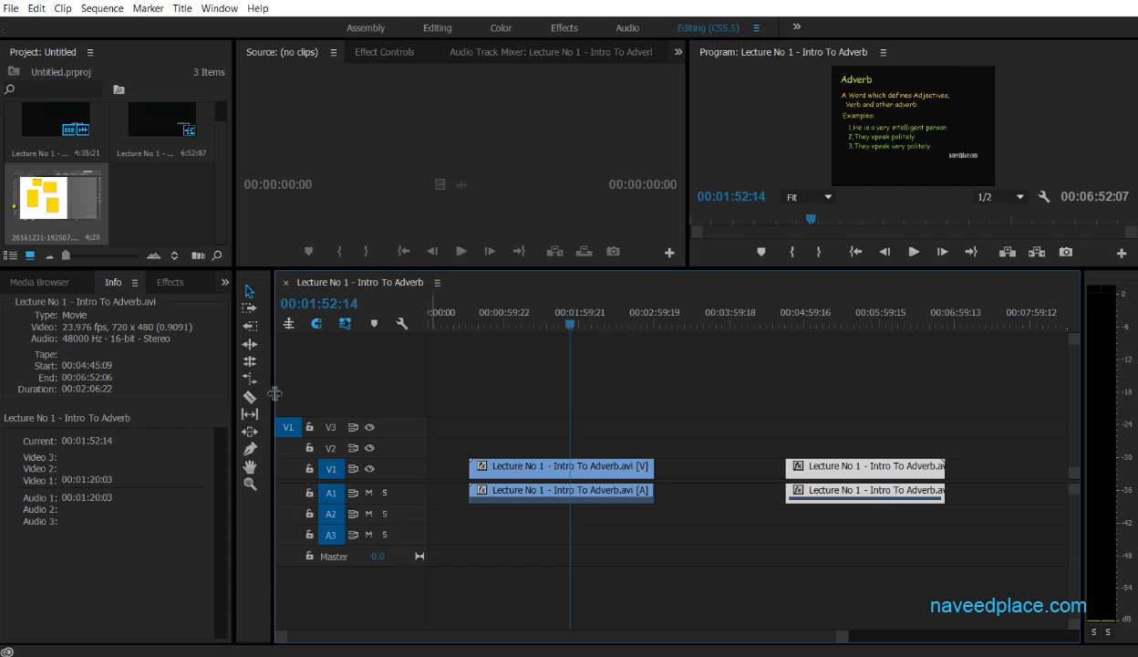
- Try splitting the first part at about 00:02:08:11 and moving the cut-off piece to about 00:02:55:11, and undo both edits
click(248, 398)
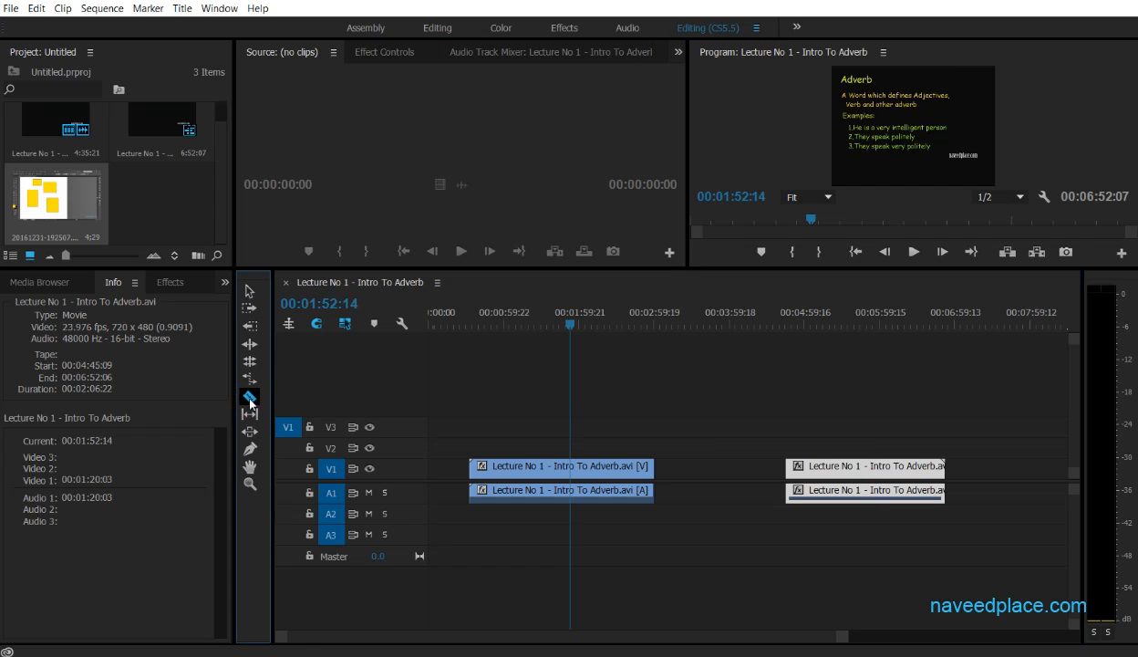
click(589, 467)
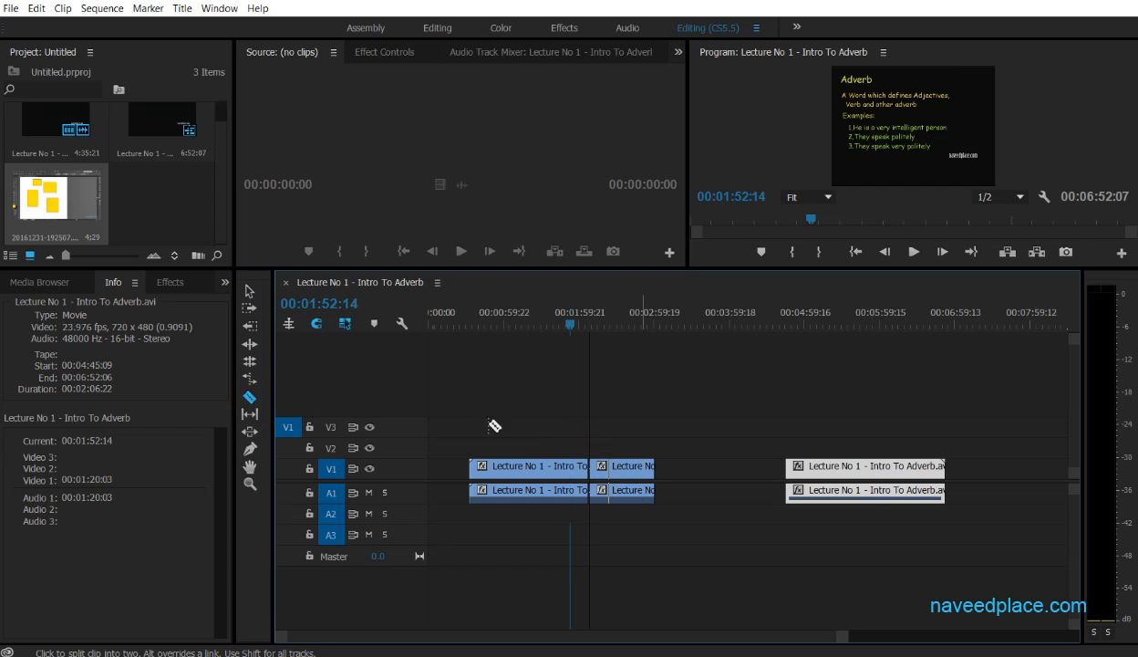
click(248, 290)
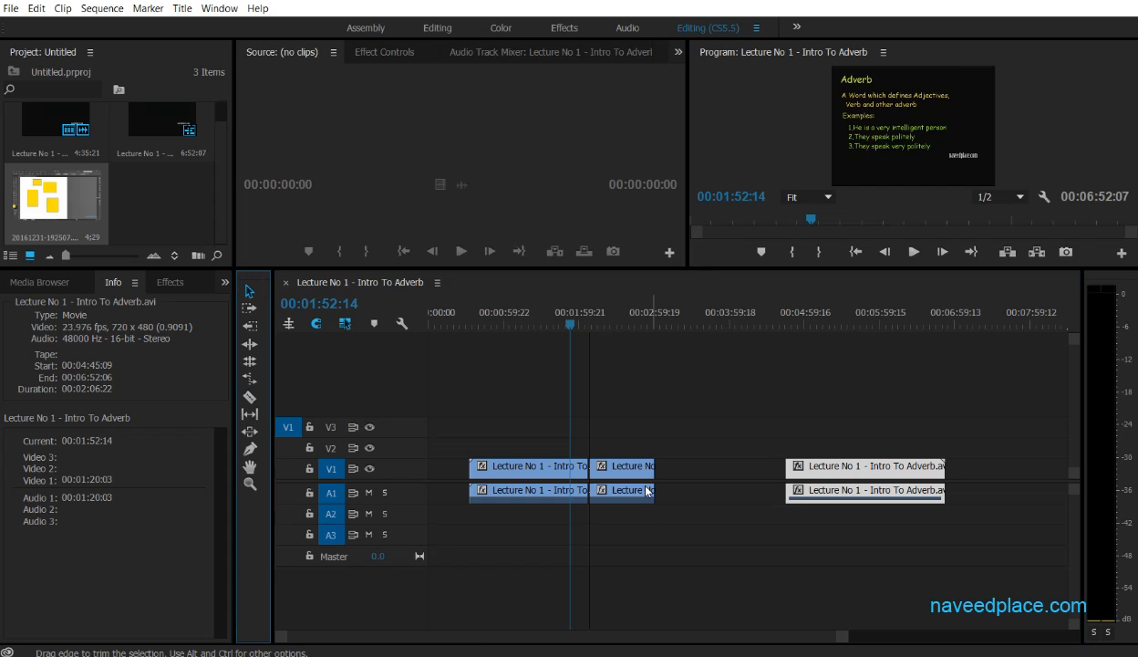
drag(654, 468, 687, 472)
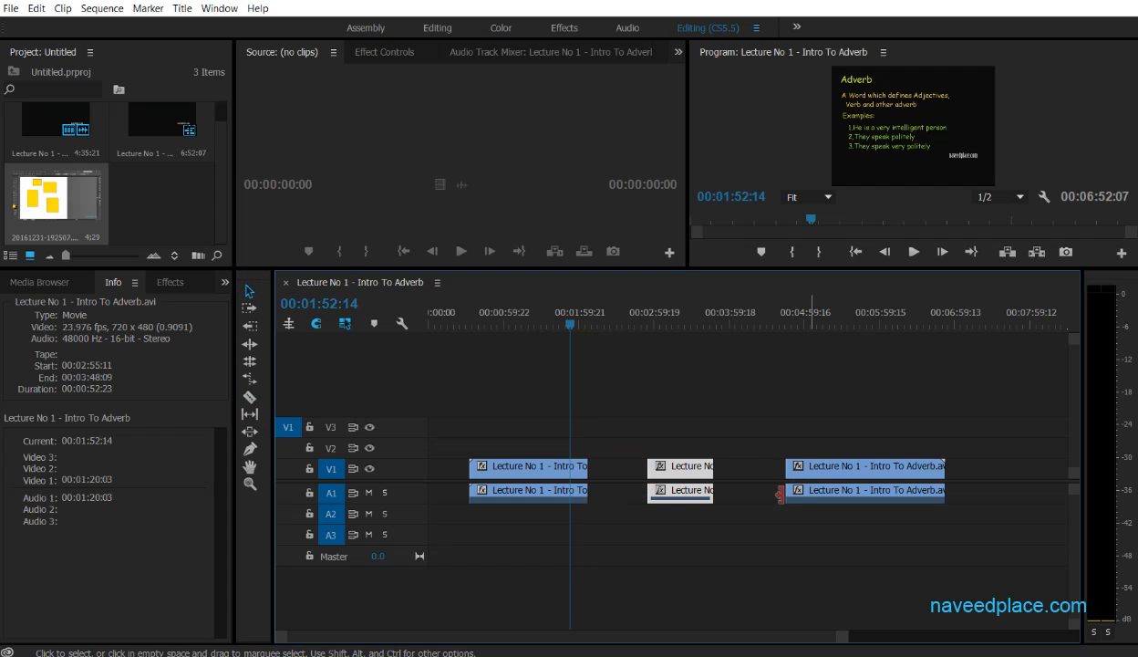
key(ctrl+z)
key(ctrl+z)
key(ctrl+z)
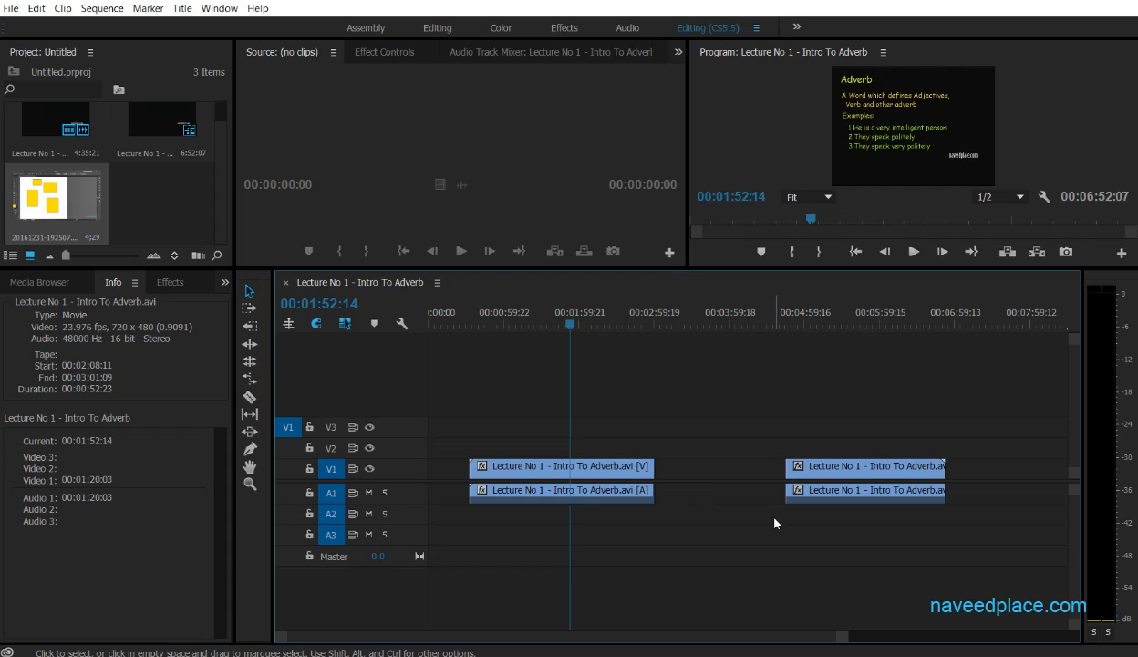
- Undo the lecture clip's earlier split and move, and split it at about 00:03:04 with the Razor tool
key(ctrl+z)
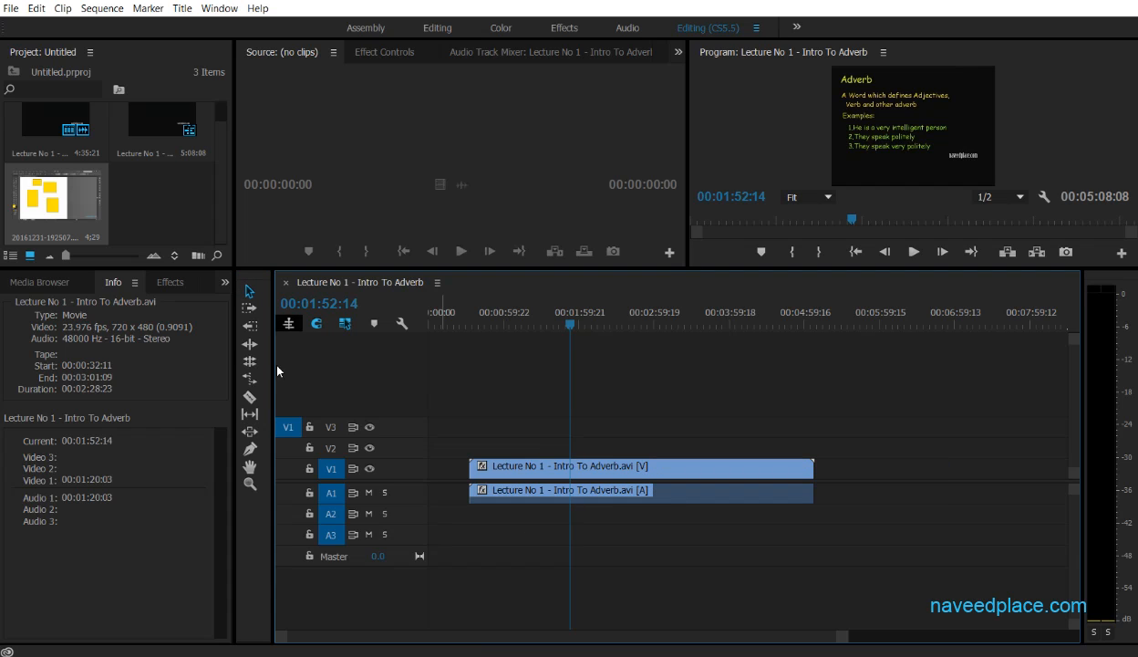
key(ctrl+s)
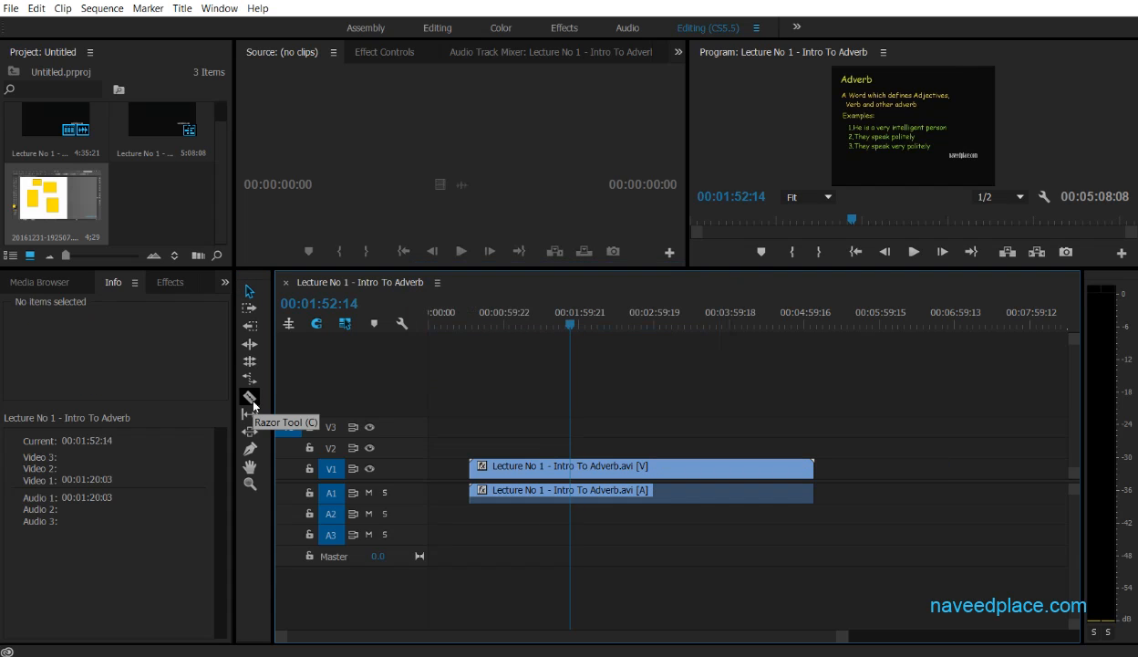
click(250, 399)
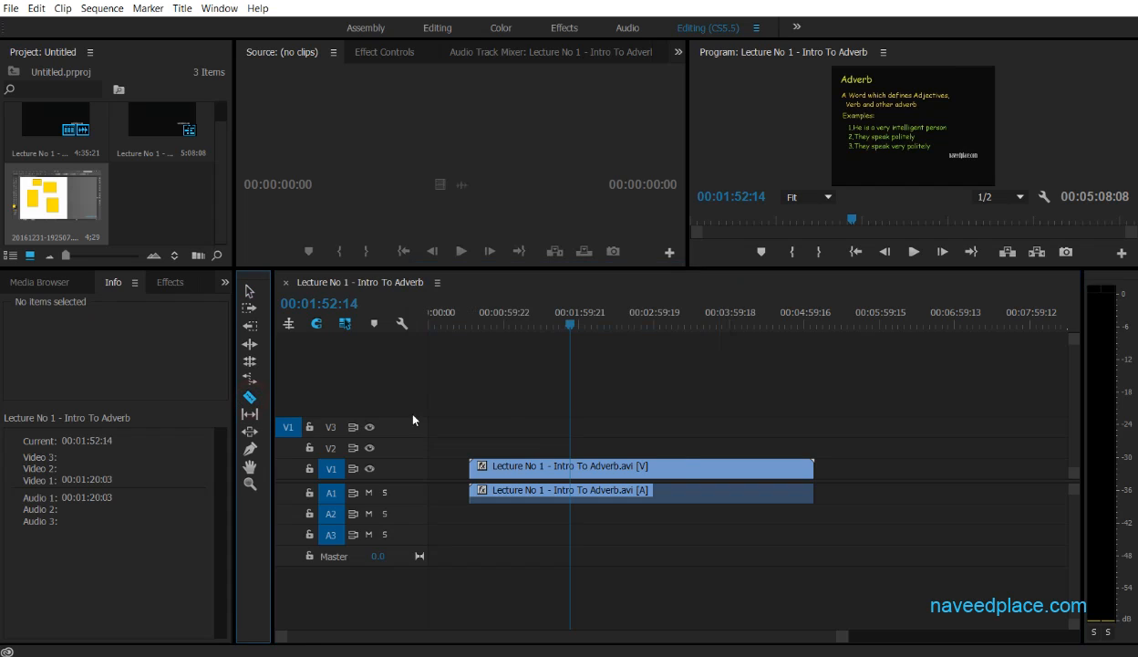
click(676, 467)
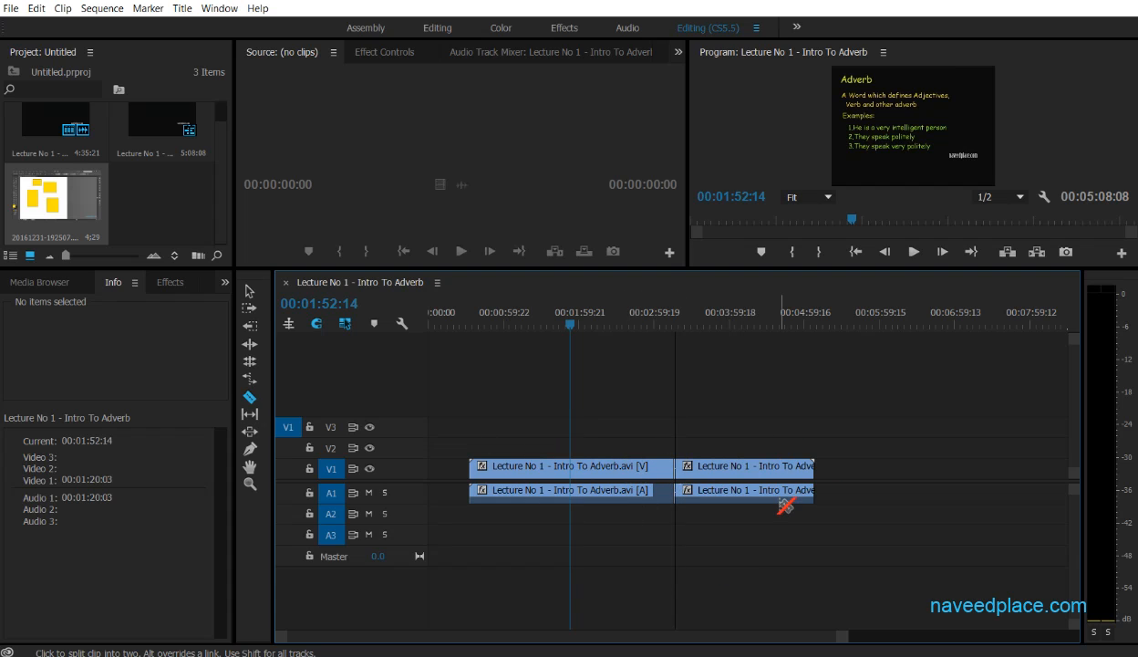
key(ctrl+z)
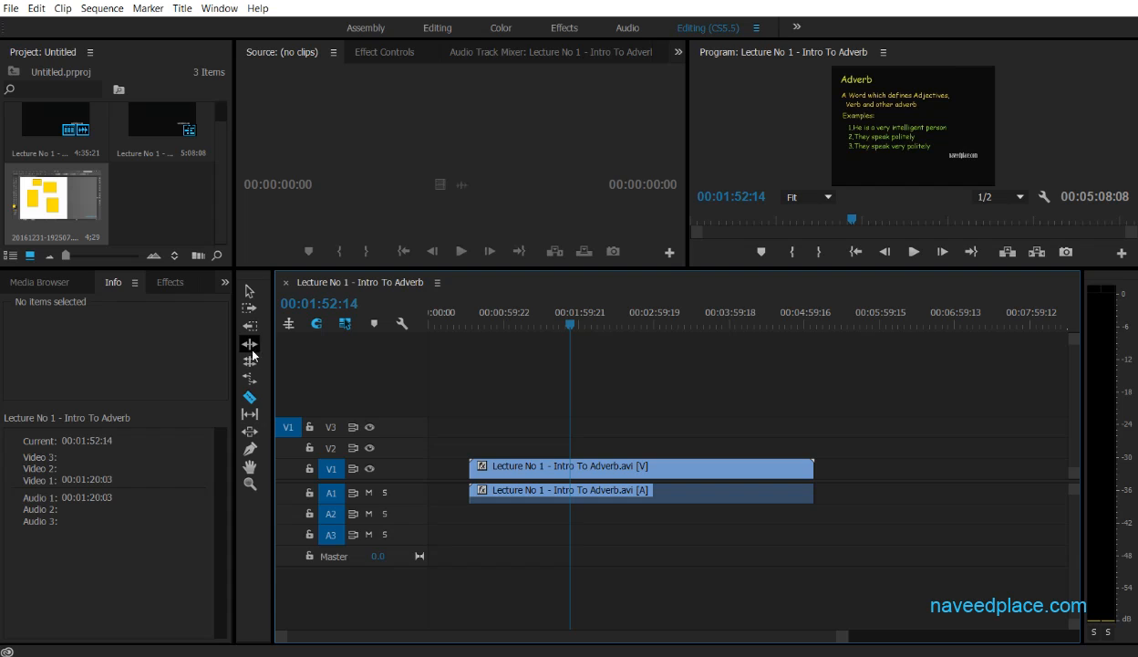
click(659, 467)
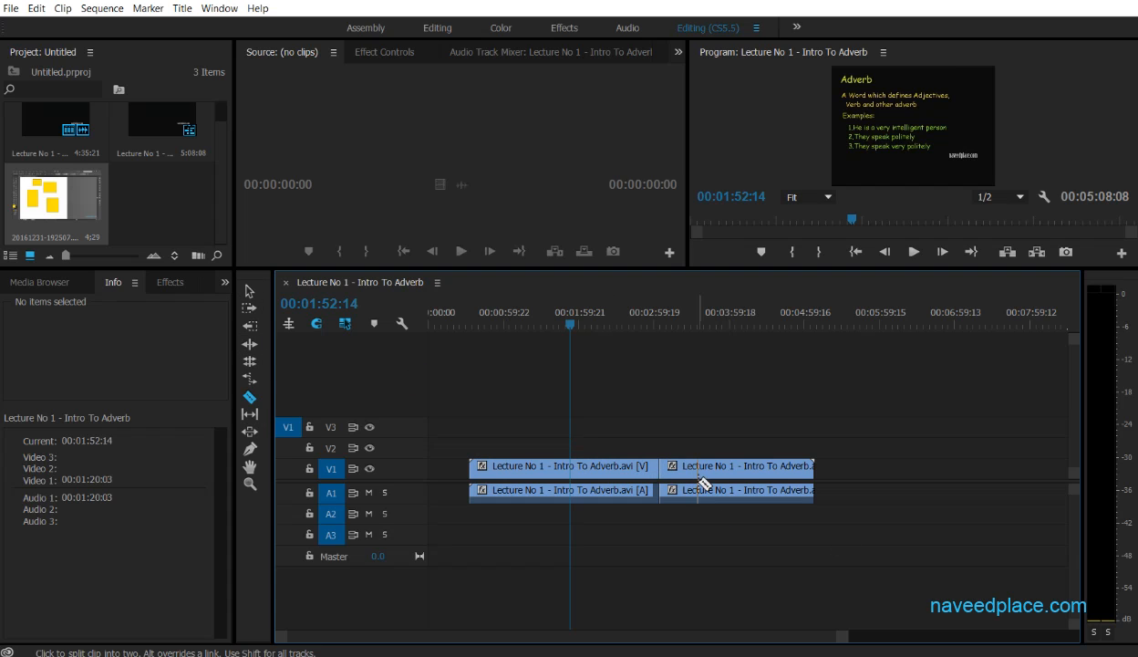
- Trim the end of the first lecture part back to 00:01:52:14 with the Selection tool
click(249, 291)
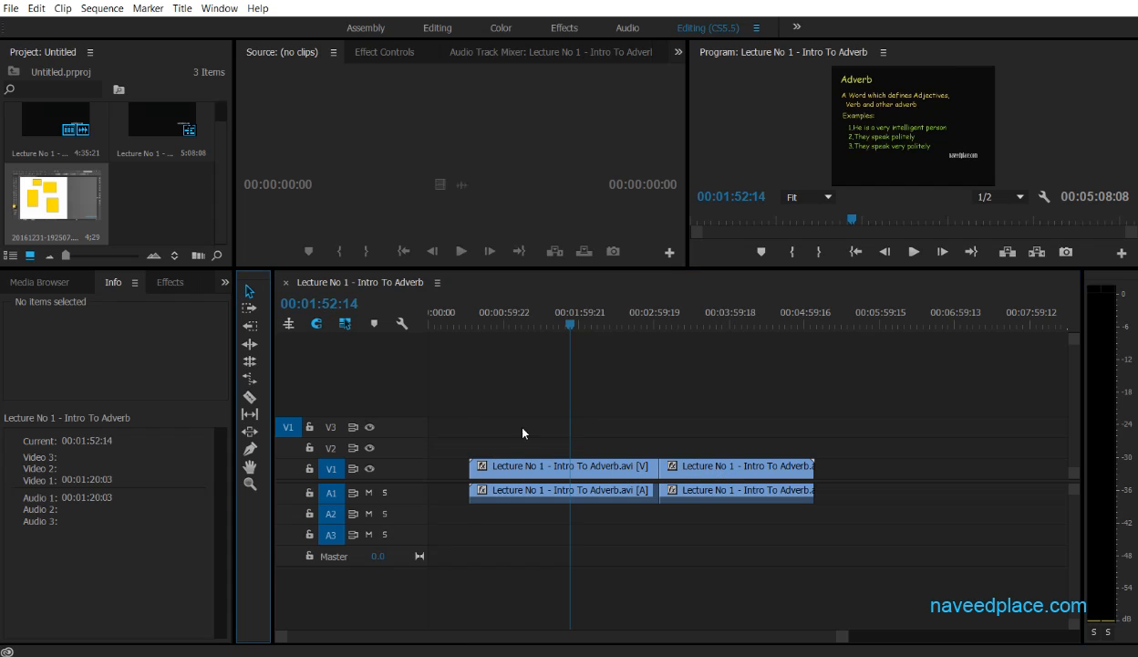
click(659, 468)
drag(659, 468, 569, 467)
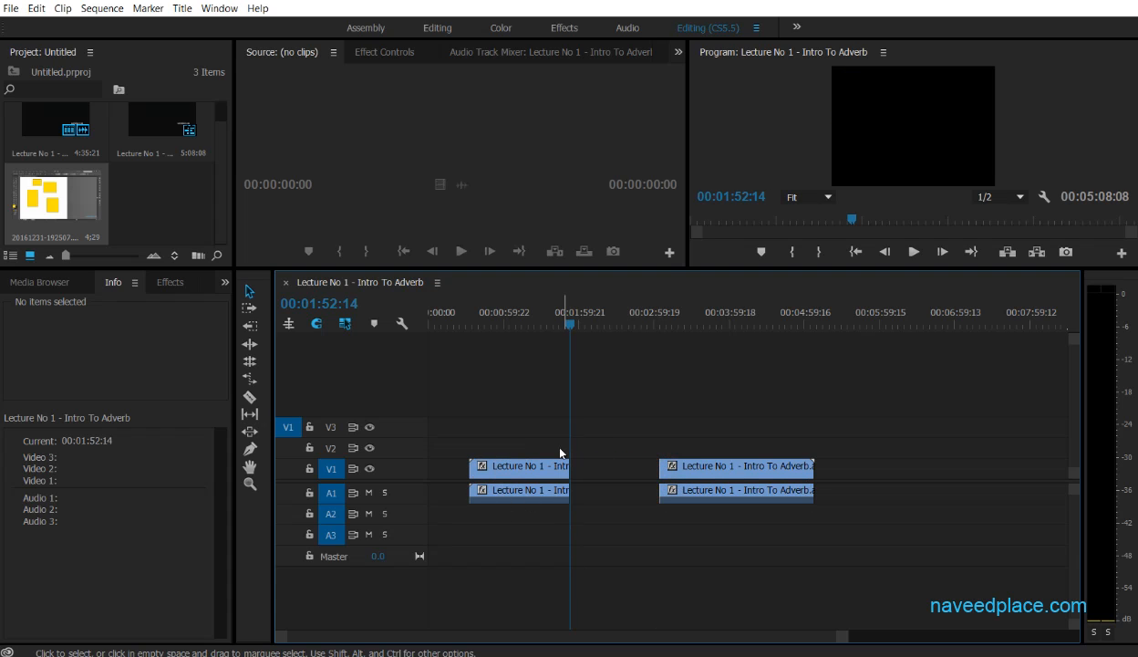
- Try closing the gap between the two lecture parts with a ripple delete, and undo it
drag(569, 324, 465, 327)
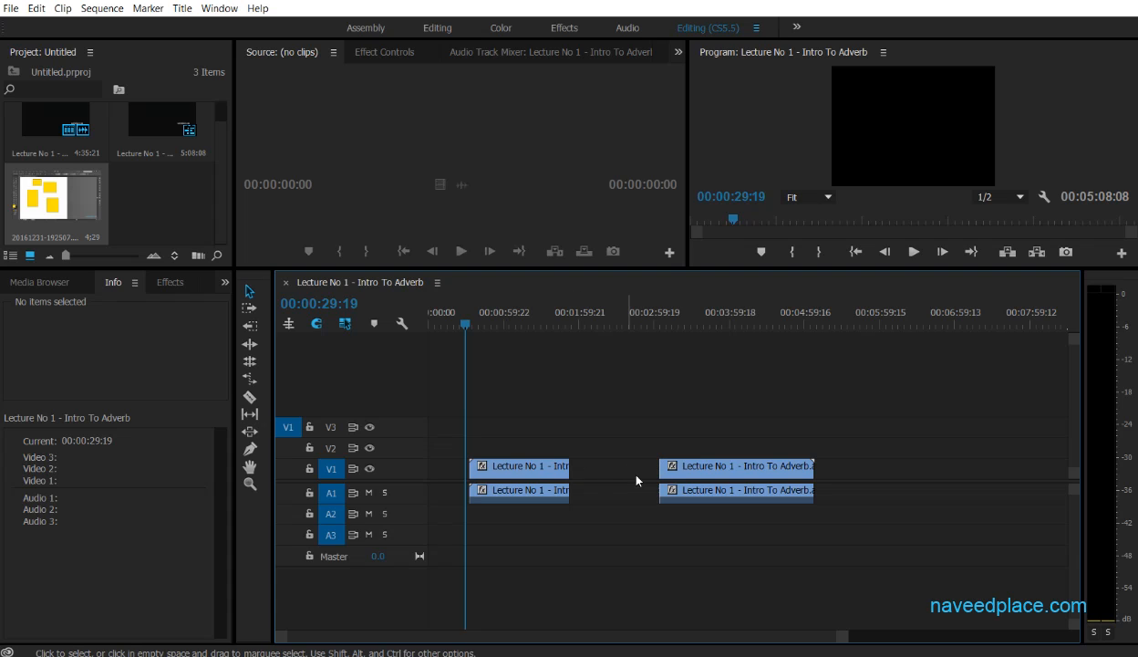
click(609, 472)
right_click(609, 472)
click(661, 481)
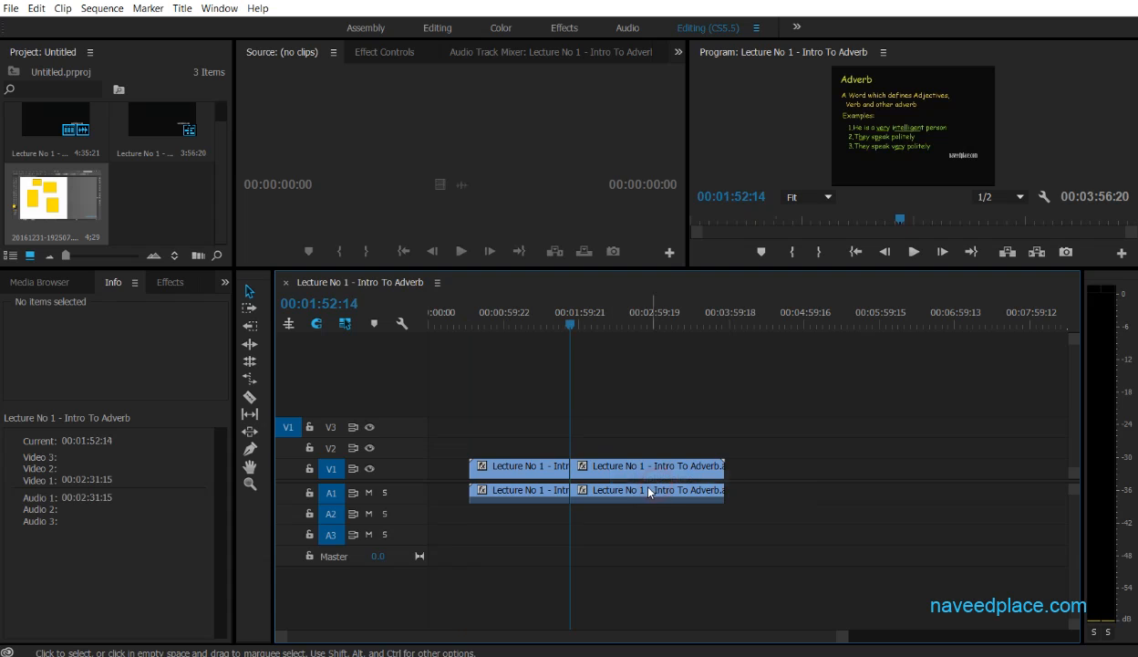
key(ctrl+z)
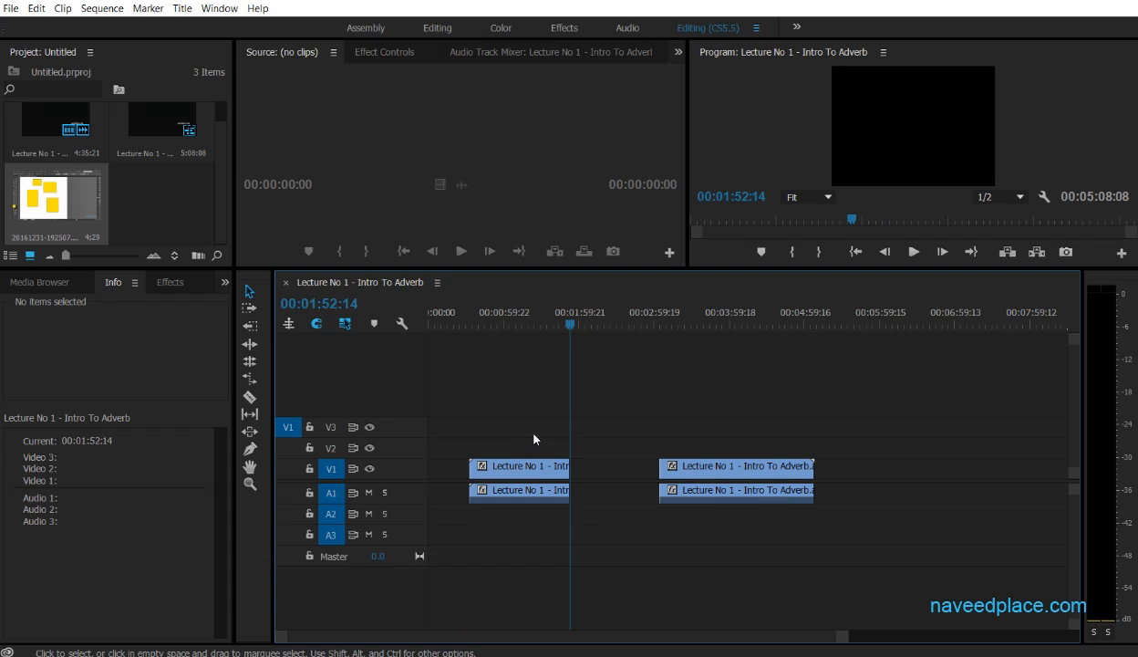
- Place the playhead at 00:01:06:21 and undo the trim of the first lecture part
click(558, 325)
click(509, 326)
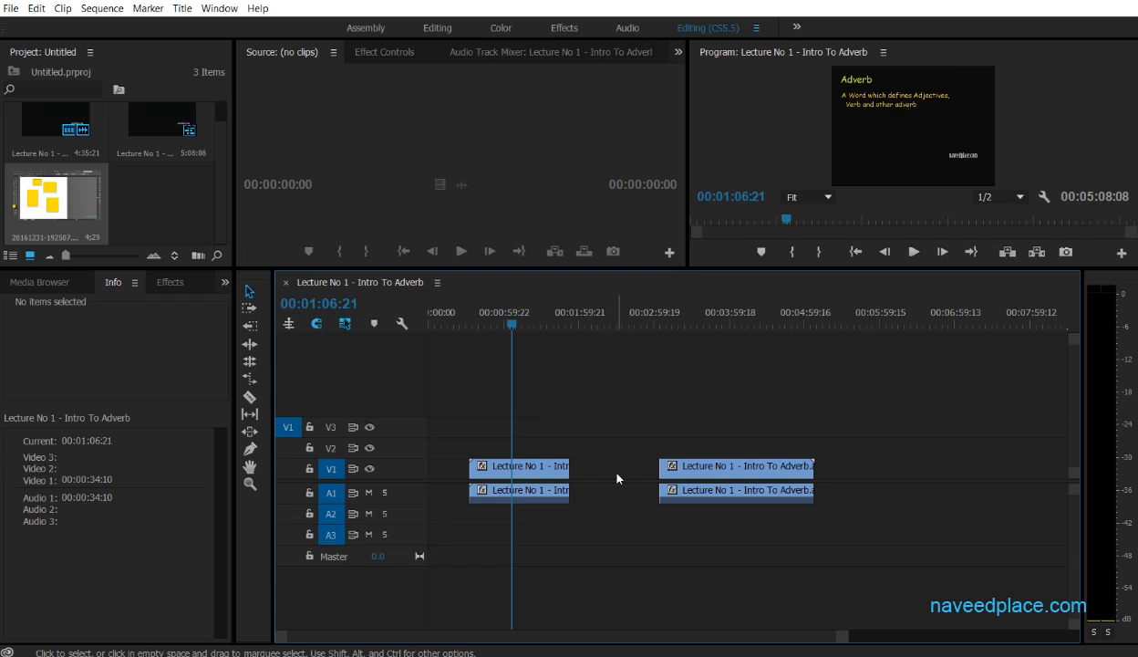
key(ctrl+z)
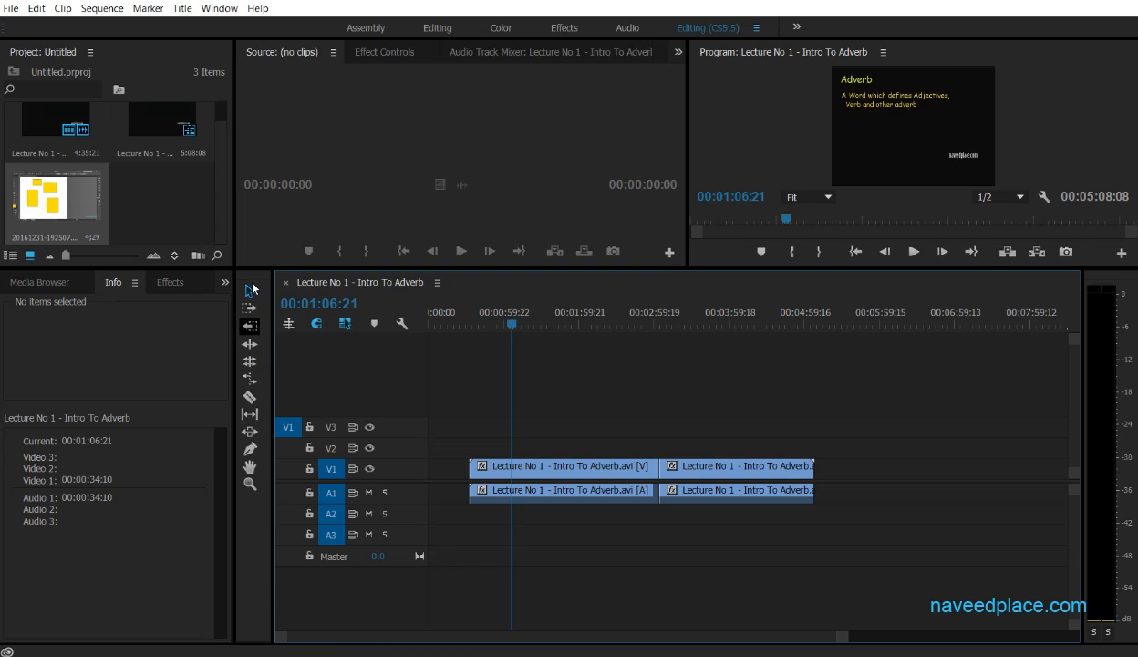
- Try trimming the end of the first lecture part to about 00:01:50 with the Ripple Edit tool, and undo it
click(250, 347)
drag(658, 467, 566, 490)
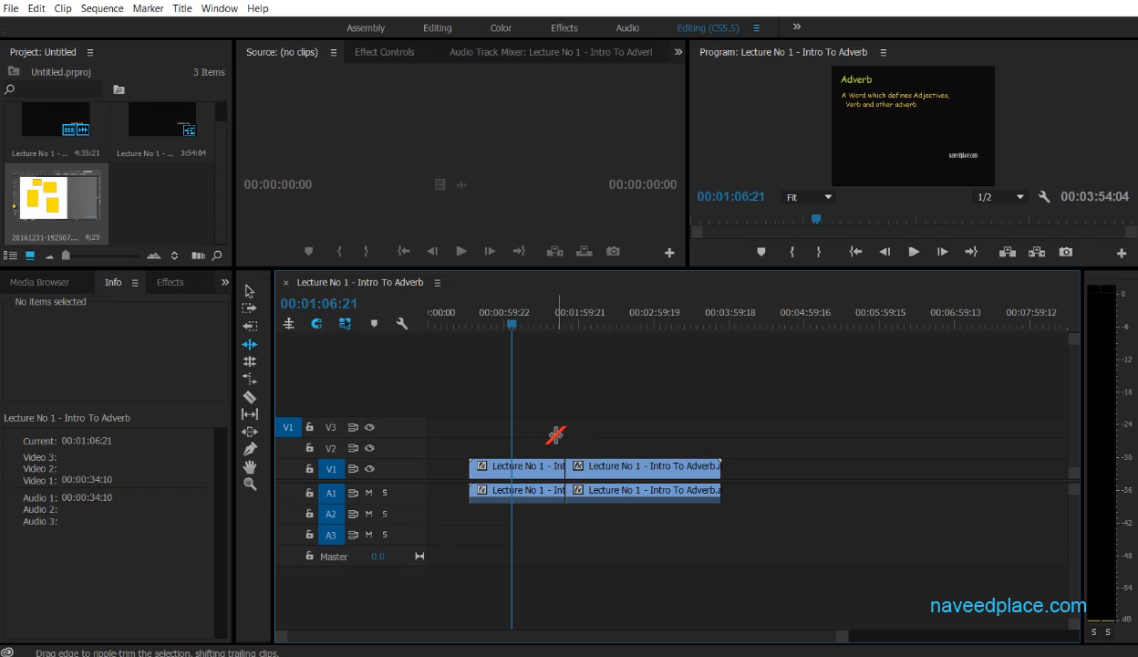
key(ctrl+z)
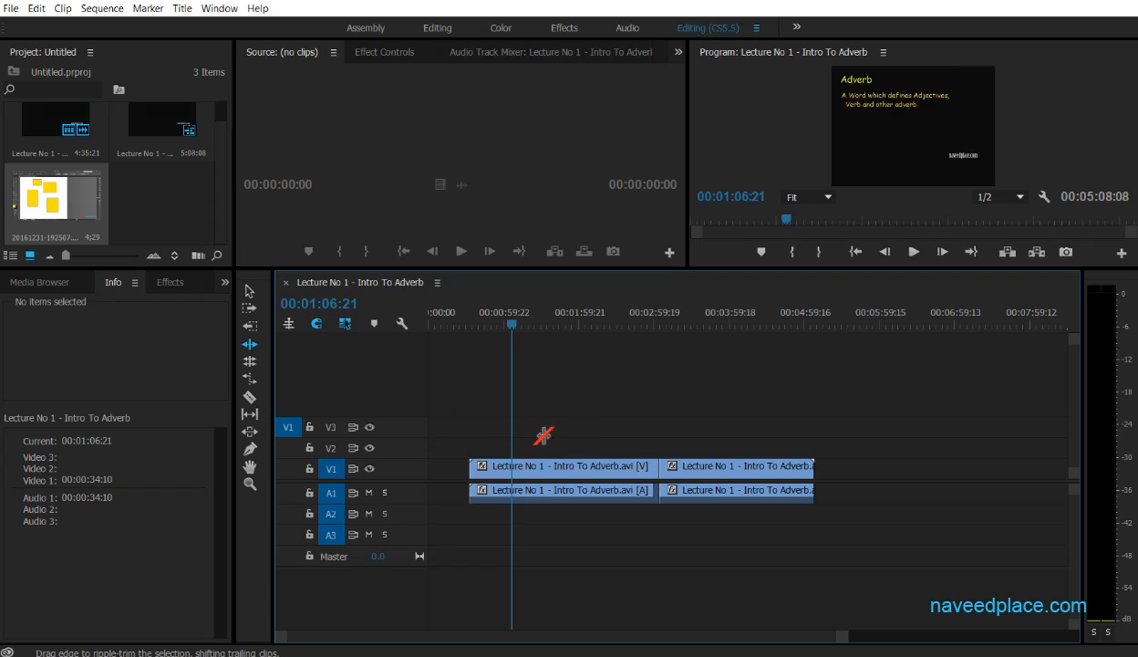
- Roll the cut between the two lecture parts to about 00:01:48 with the Rolling Edit tool and place the playhead at 00:00:10:14
click(252, 362)
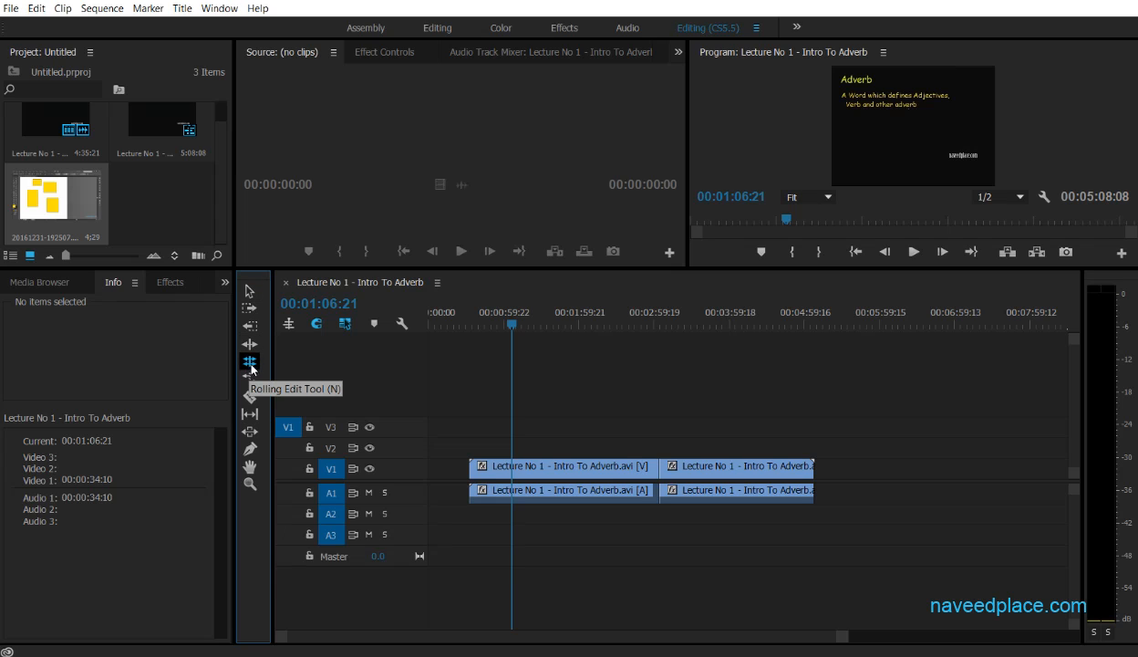
drag(658, 467, 563, 467)
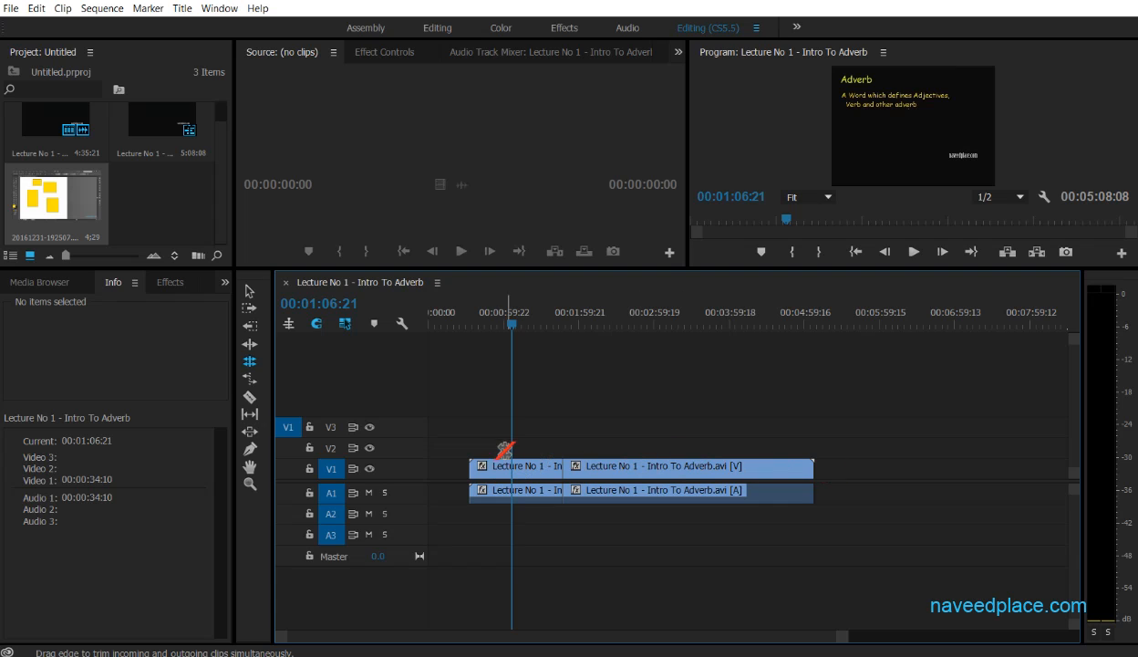
drag(499, 312, 441, 313)
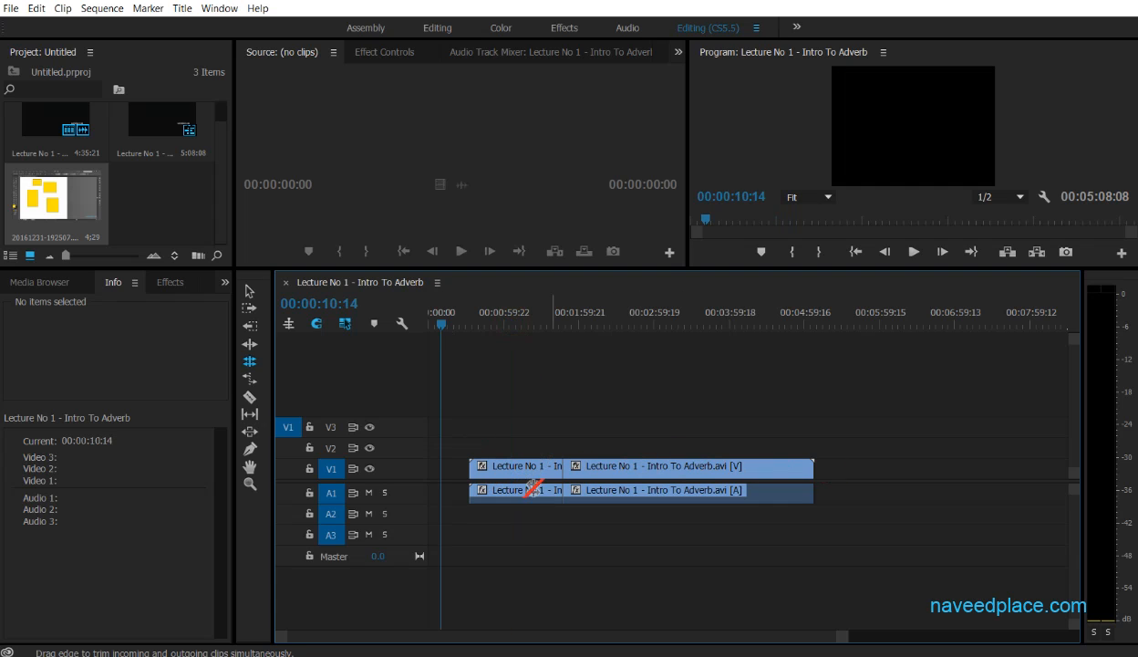